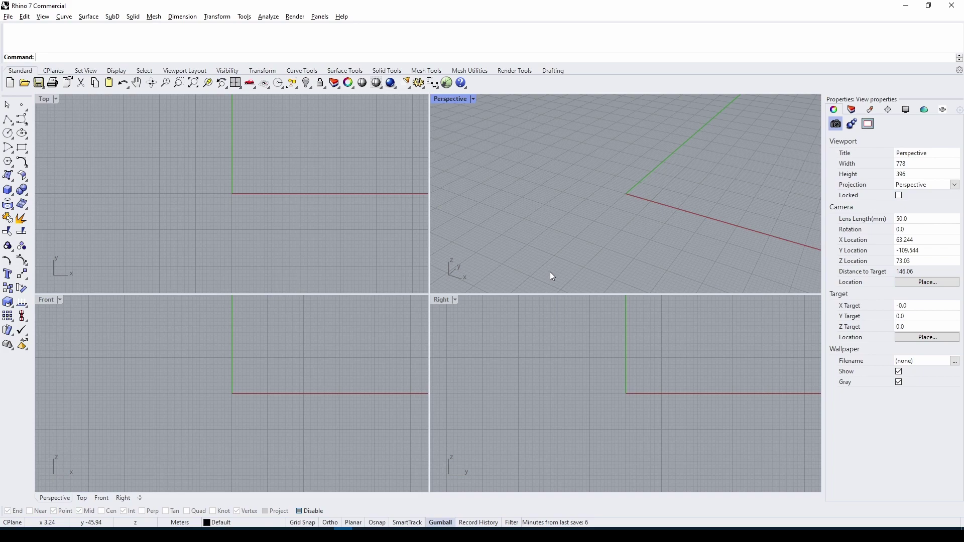
type("PackageManager")
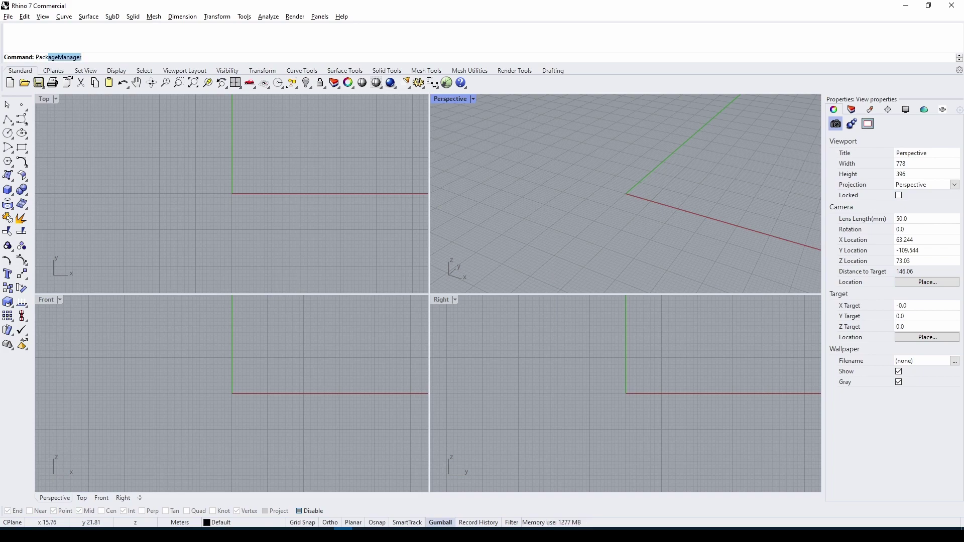
key("Return")
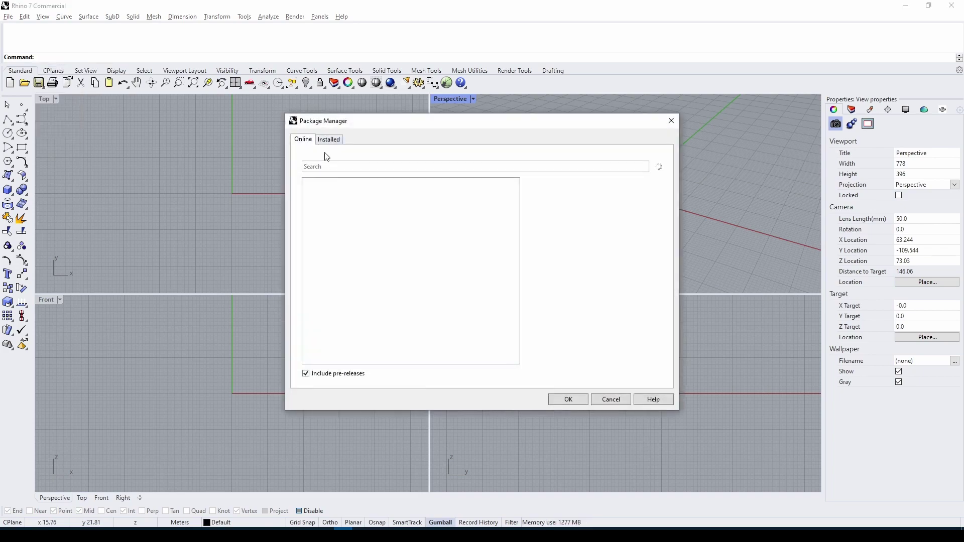
left_click(330, 167)
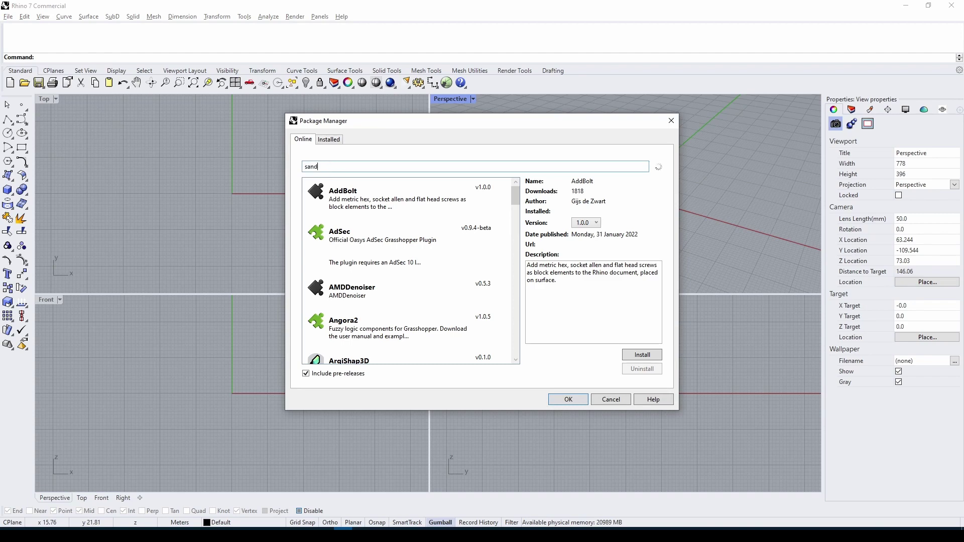
left_click(419, 197)
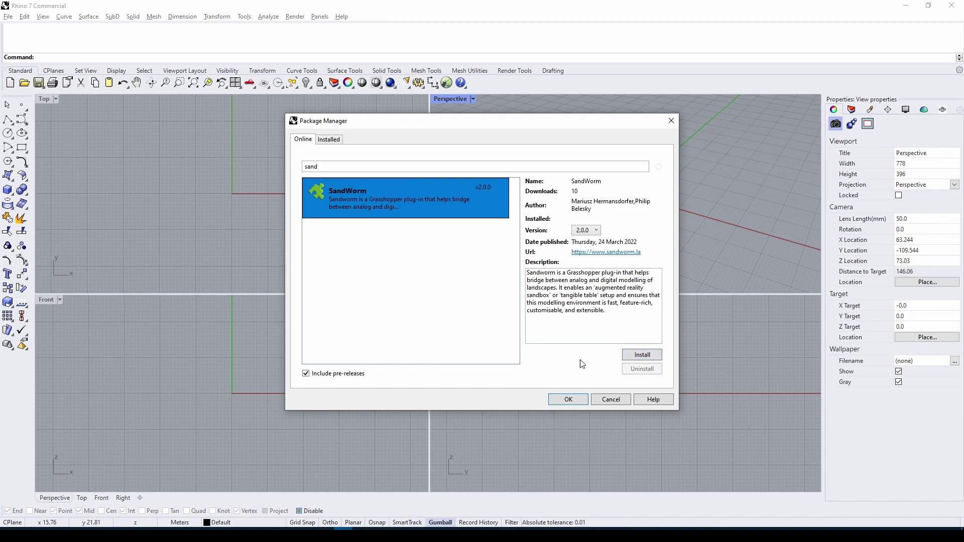
left_click(578, 400)
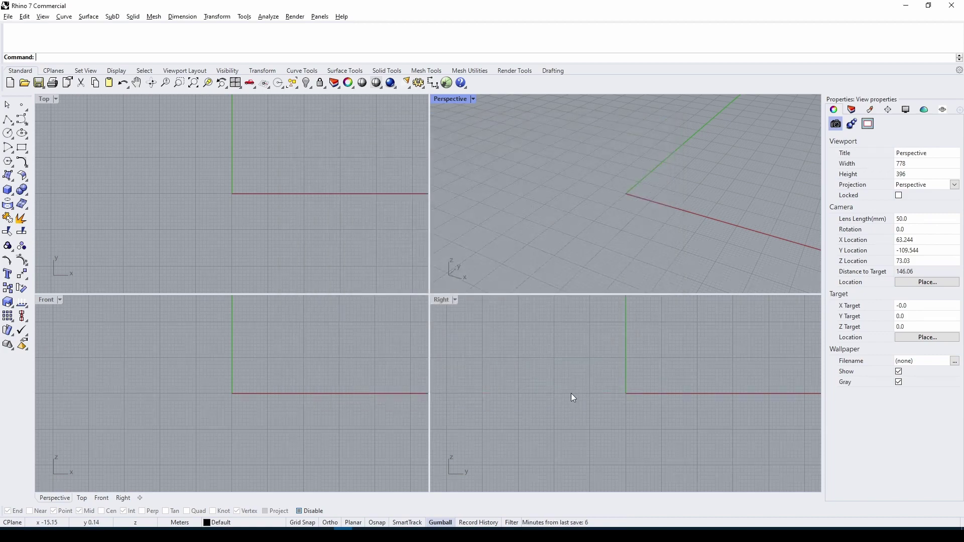
Step: Launch Grasshopper and place a Sandworm Mesh component on the canvas
left_click(447, 83)
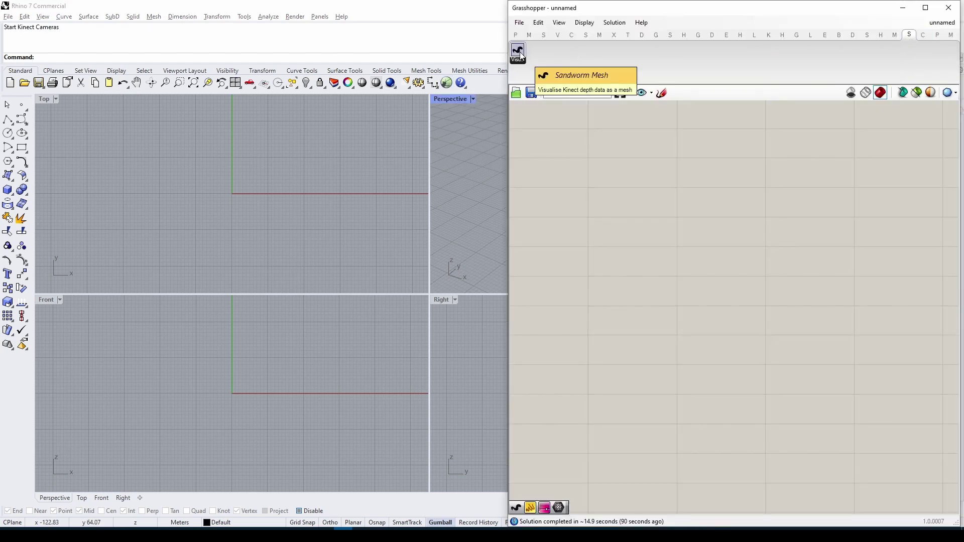
left_click_drag(521, 54, 653, 171)
left_click_drag(679, 207, 681, 208)
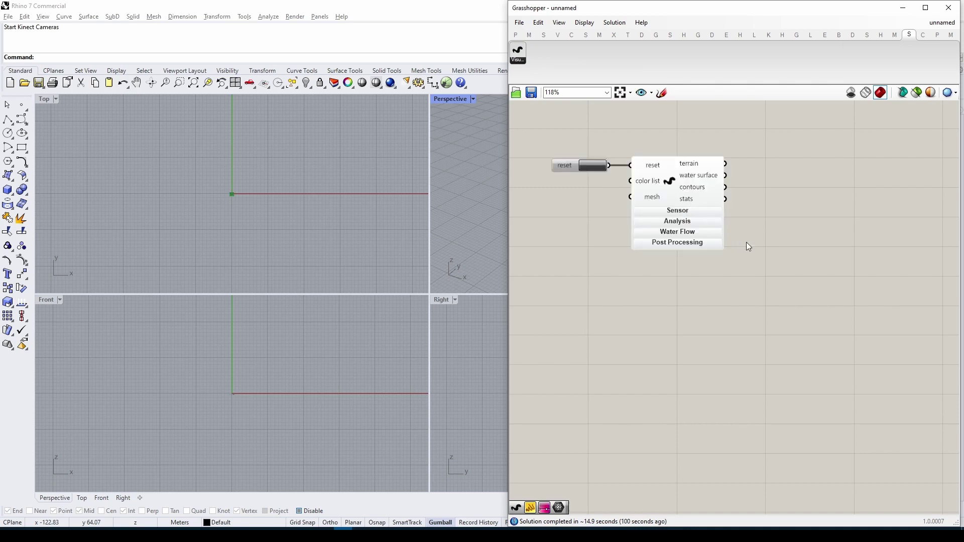
Step: Set the Sandworm sensor type to Kinect Azure Narrow
left_click(702, 210)
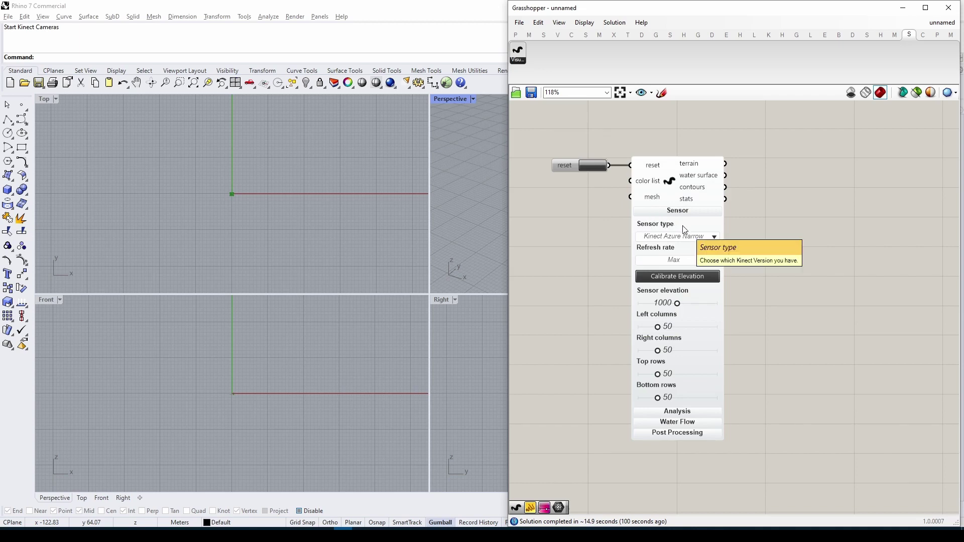
left_click(715, 236)
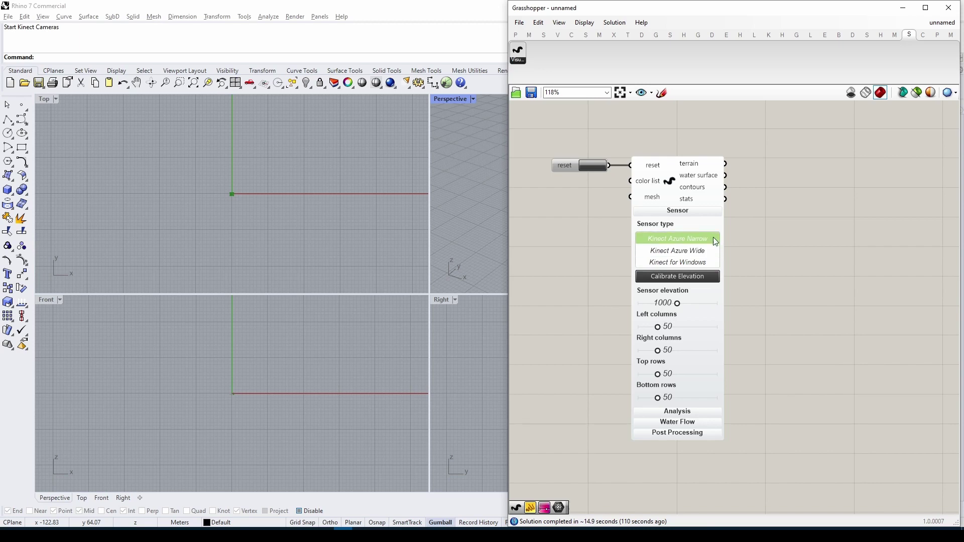
left_click(666, 243)
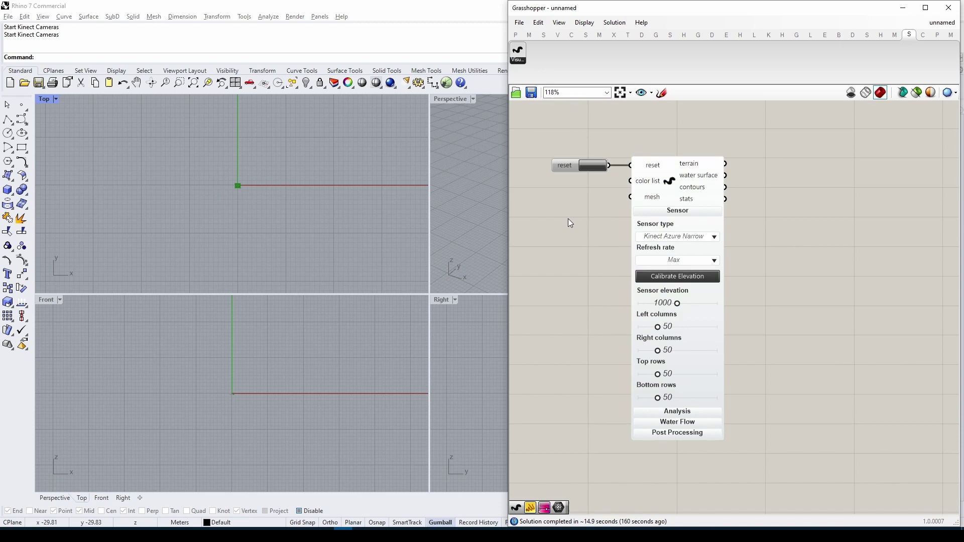
Step: Zoom the Rhino view onto the Sandworm terrain mesh from the component's menu
left_click(674, 183)
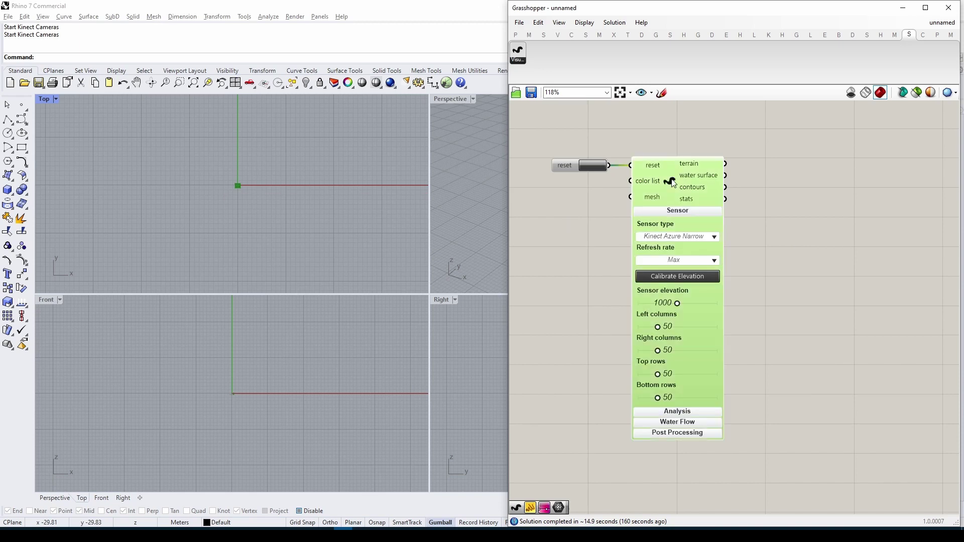
right_click(764, 184)
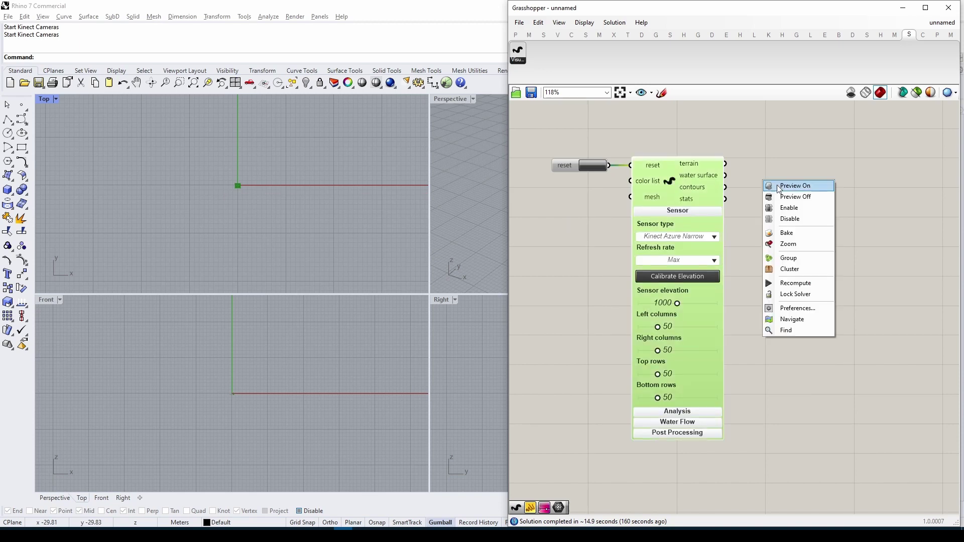
left_click(810, 246)
key("ctrl+z")
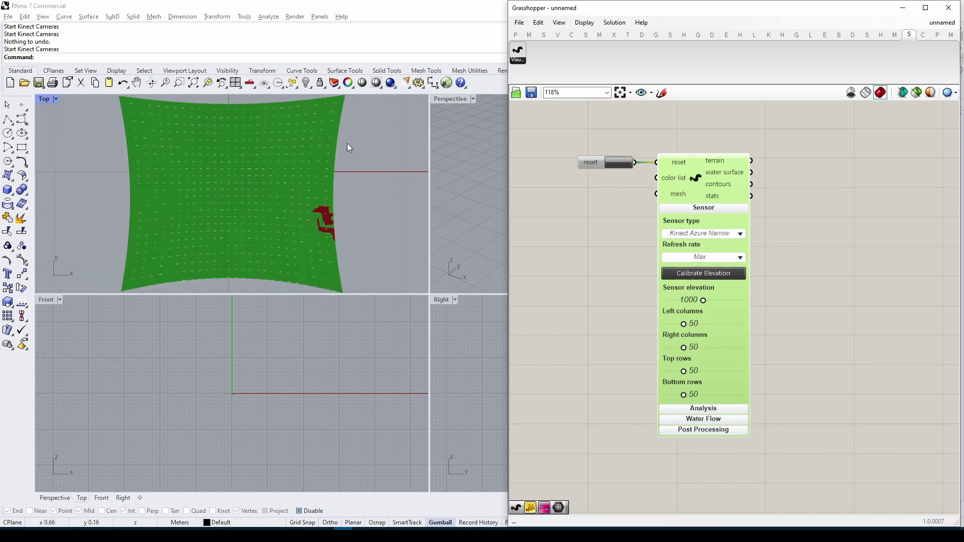
Step: Maximize the Top viewport and zoom in on the terrain mesh
double_click(43, 99)
scroll(353, 200, "up", 2)
right_click_drag(354, 199, 335, 251)
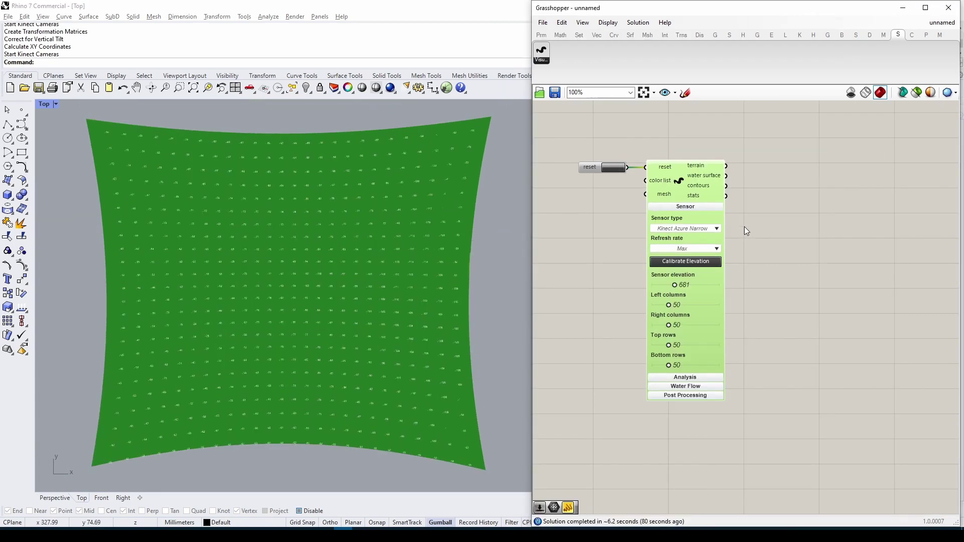
Step: Set the Sandworm analysis type to Camera to show the sand scan image
left_click(706, 207)
left_click(704, 217)
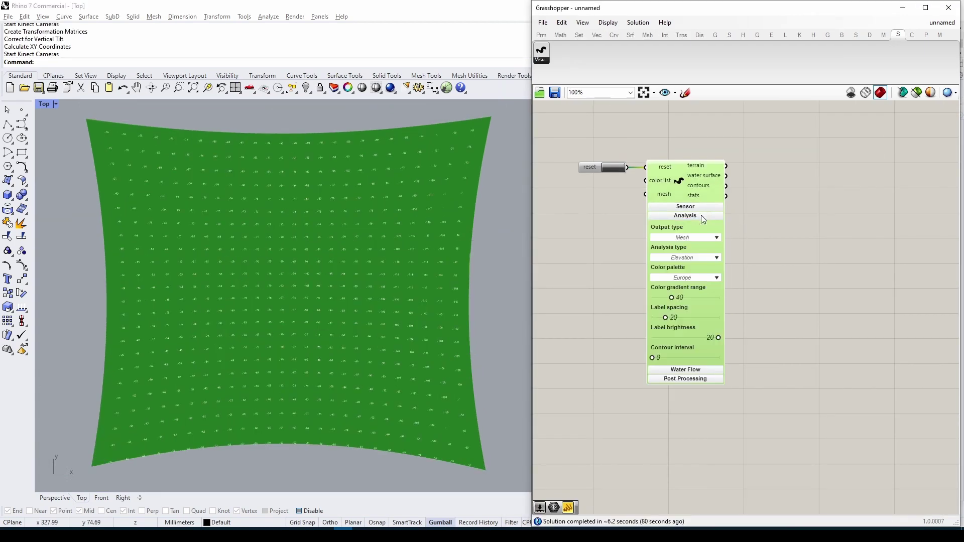
left_click(700, 257)
left_click(698, 271)
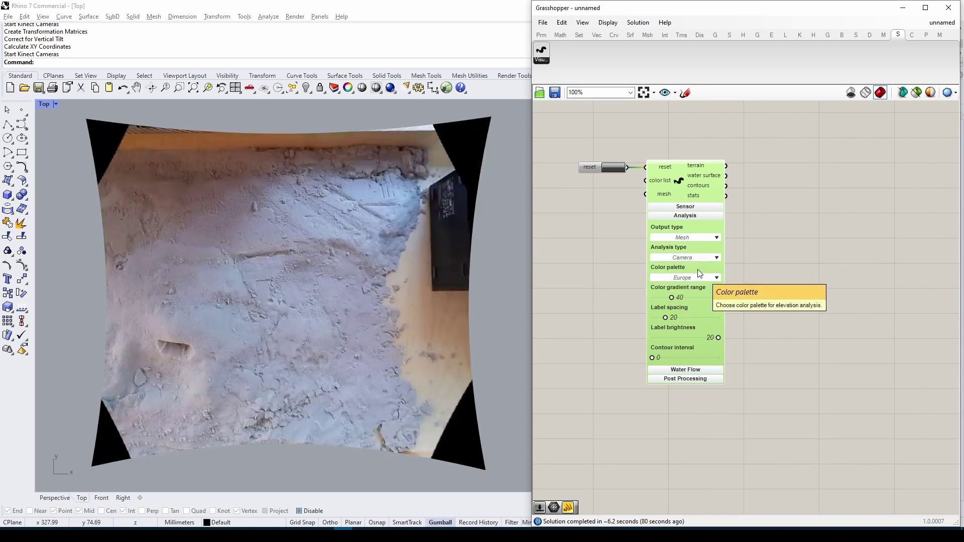
Step: Crop the scan edges to left 101, right 162, top 116 and bottom 104
left_click(690, 208)
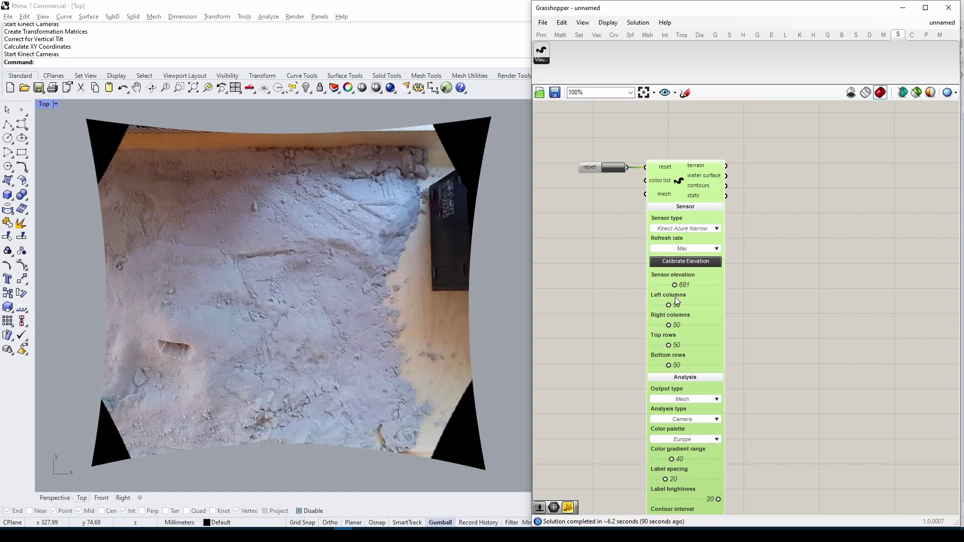
left_click_drag(669, 305, 687, 365)
left_click_drag(692, 325, 691, 345)
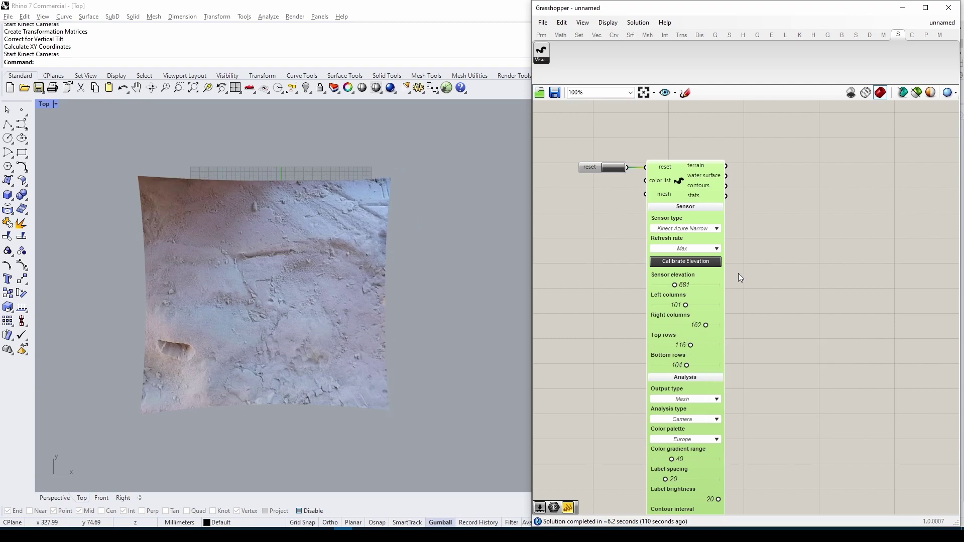
Step: Switch the Sandworm analysis type back to Elevation
left_click(693, 207)
left_click(692, 257)
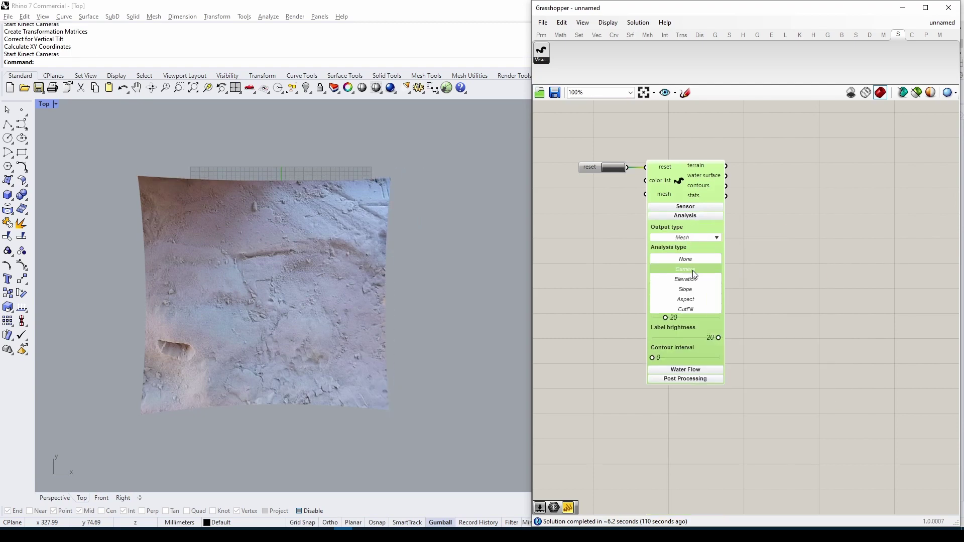
left_click(692, 271)
left_click(703, 216)
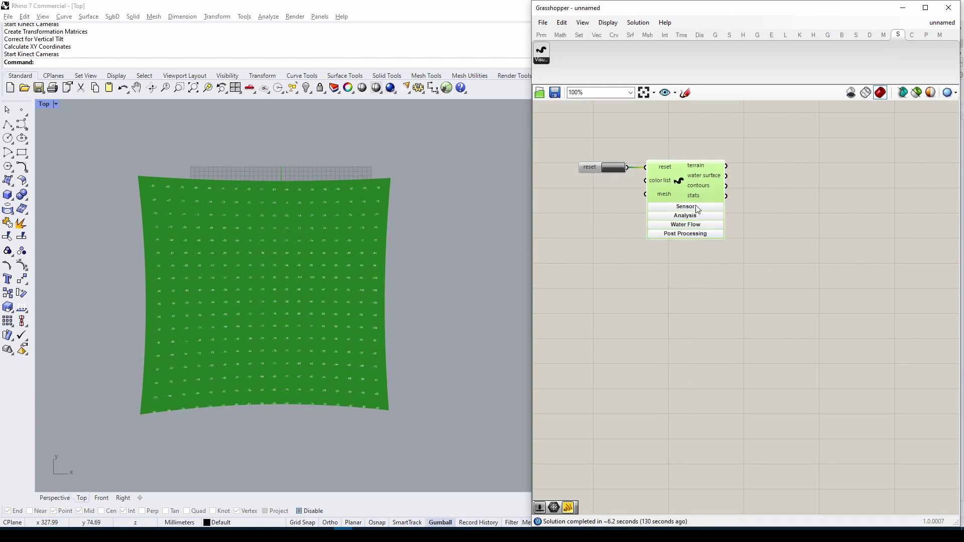
Step: Raise the sensor elevation from 545 to about 742, then reopen the Analysis settings
left_click(695, 206)
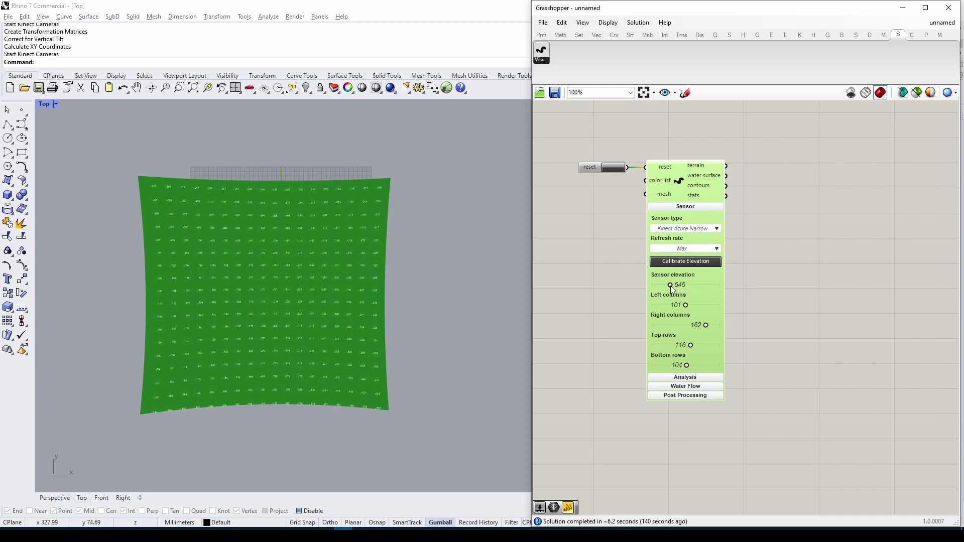
mouse_move(671, 285)
left_mouse_down()
mouse_move(684, 287)
mouse_move(677, 273)
left_mouse_up()
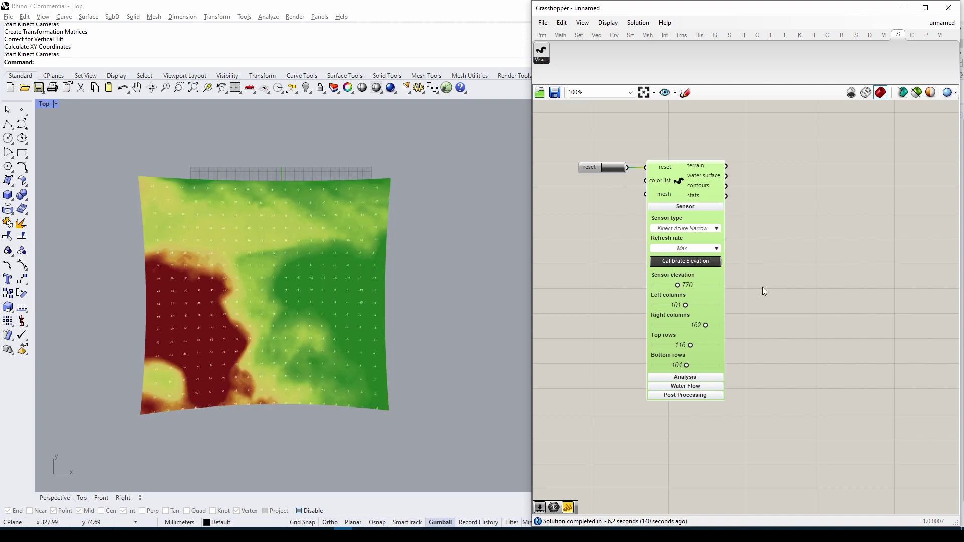
left_click(697, 206)
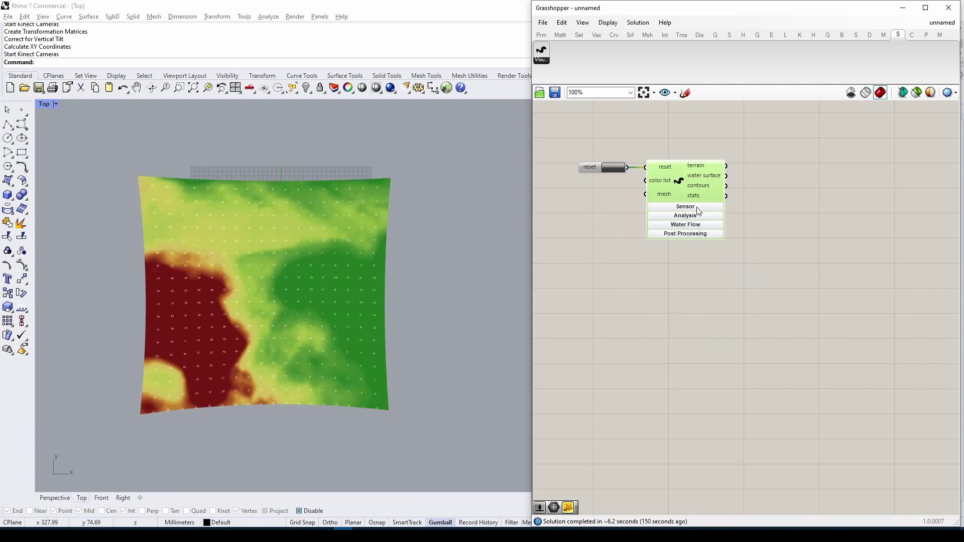
left_click(693, 216)
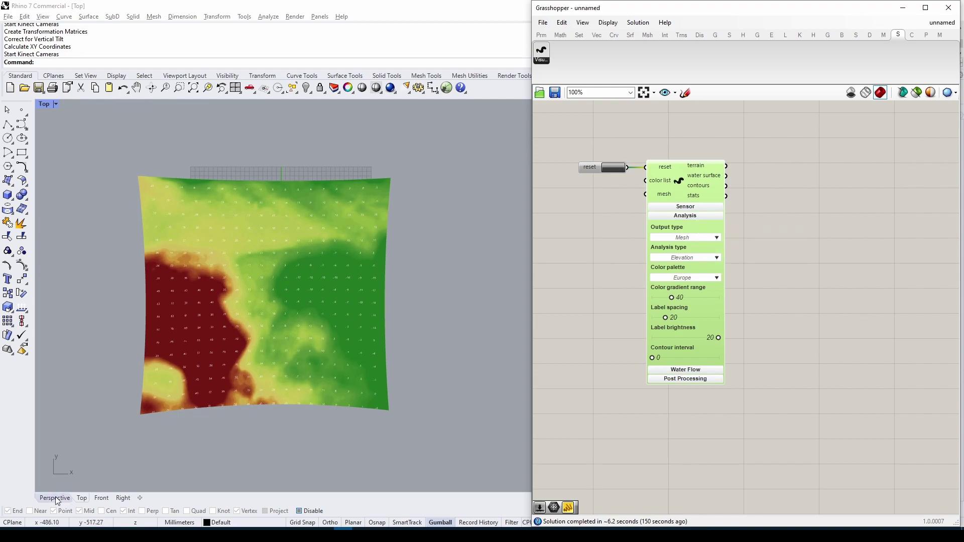
left_click(55, 498)
left_click(706, 237)
left_click(683, 248)
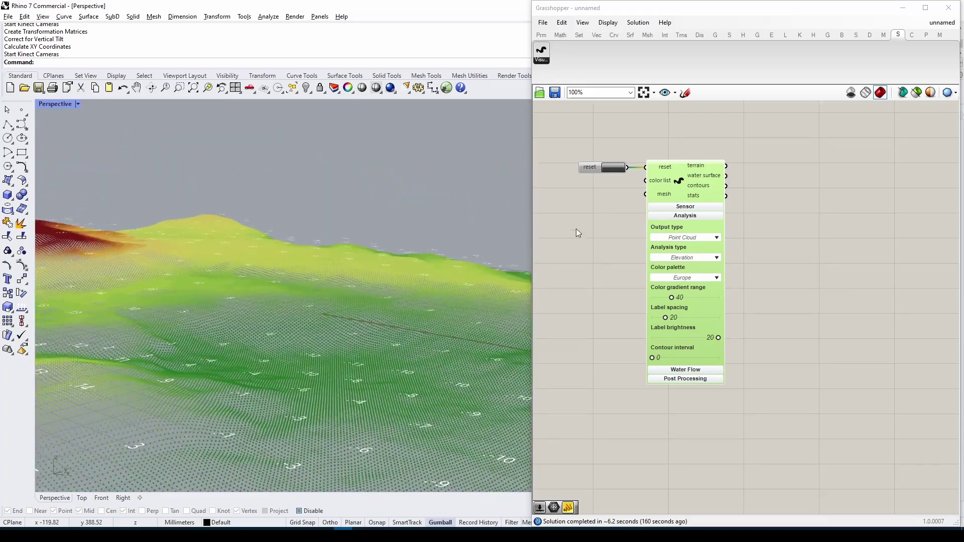
left_click(705, 238)
left_click(695, 244)
left_click(82, 498)
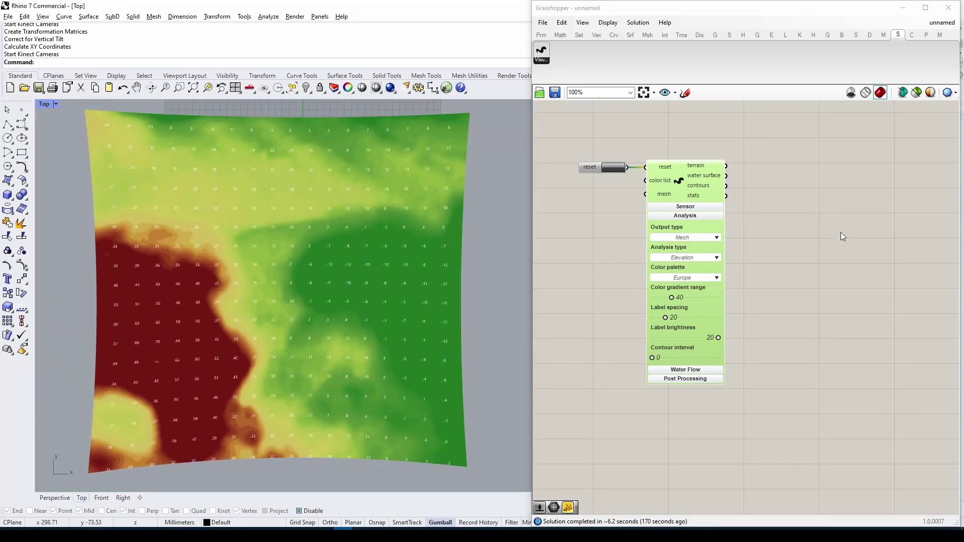
Step: Preview Slope and Aspect analyses, then return the terrain to Elevation colouring
left_click(704, 257)
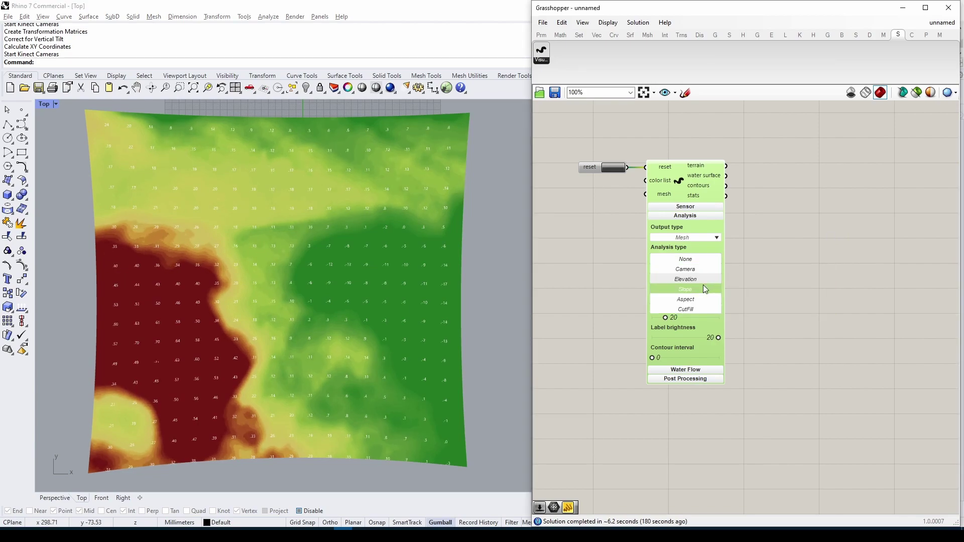
left_click(704, 285)
left_click(715, 258)
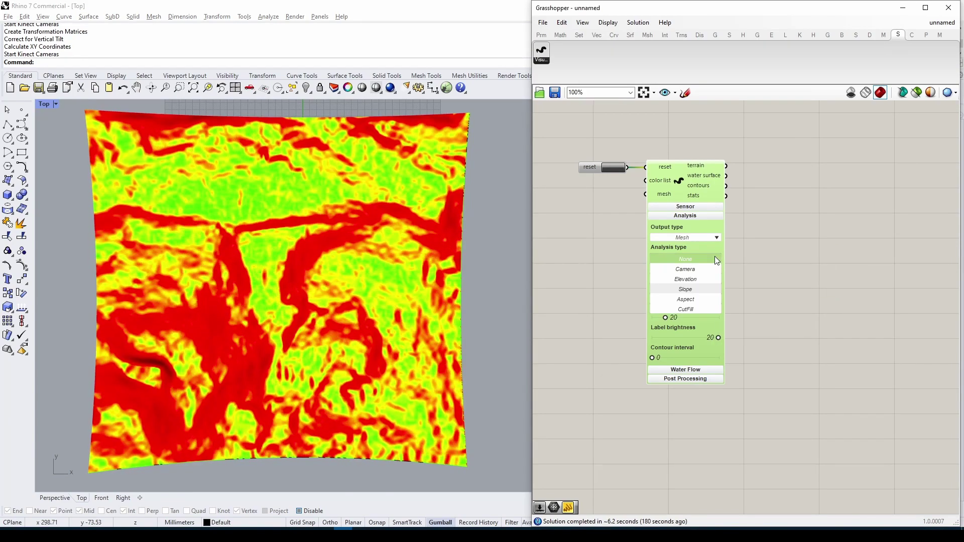
left_click(711, 299)
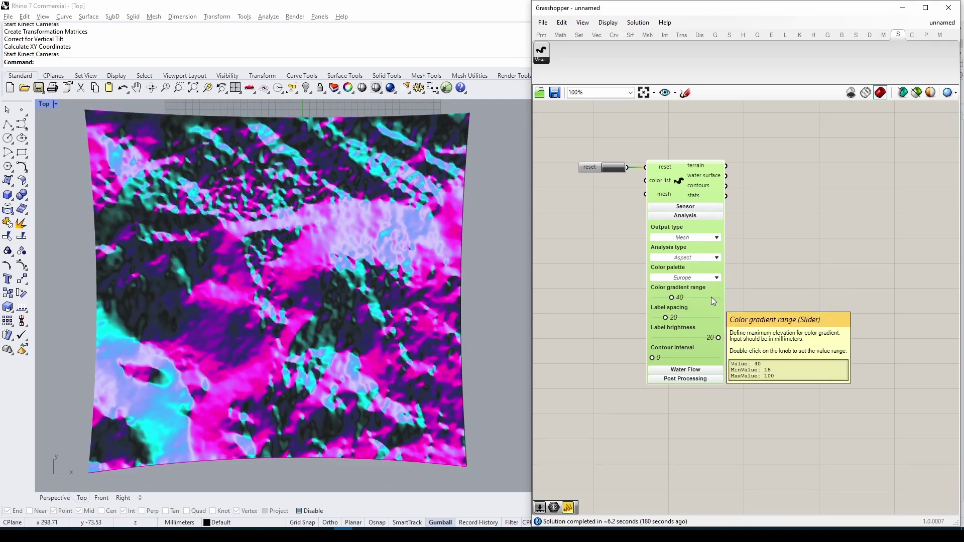
left_click(717, 259)
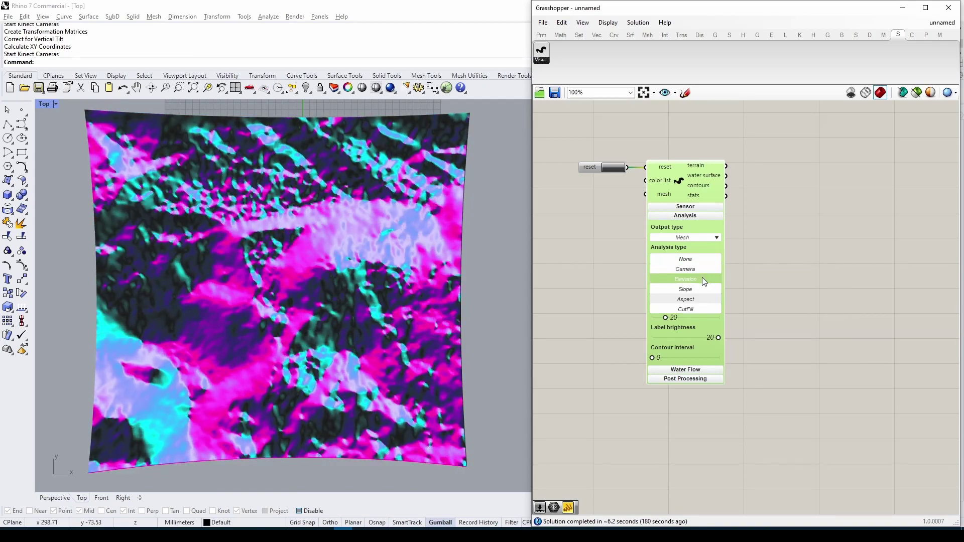
left_click(702, 278)
Step: Try the Chile and Dune colour palettes, settling on Ocean
left_click(713, 278)
left_click(710, 299)
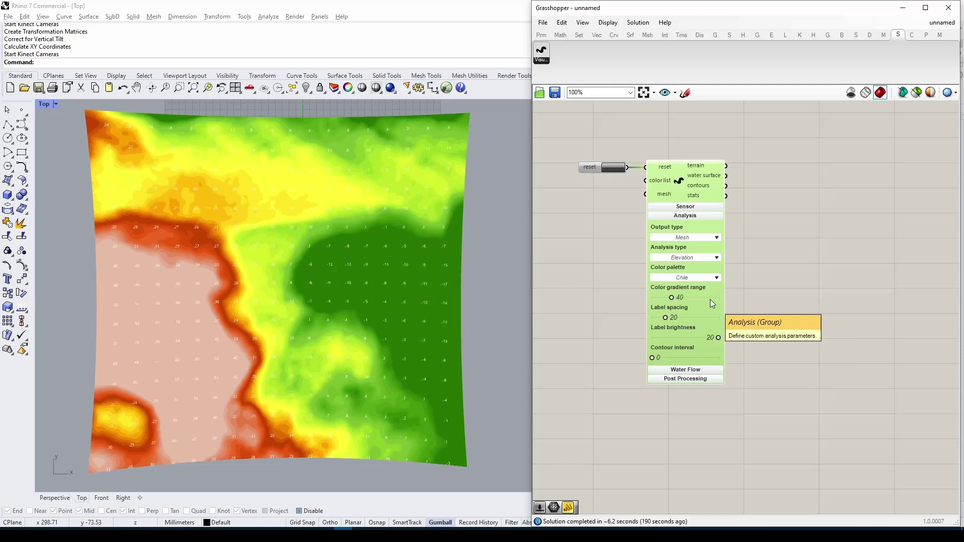
left_click(715, 278)
left_click(714, 299)
left_click(716, 277)
left_click(710, 303)
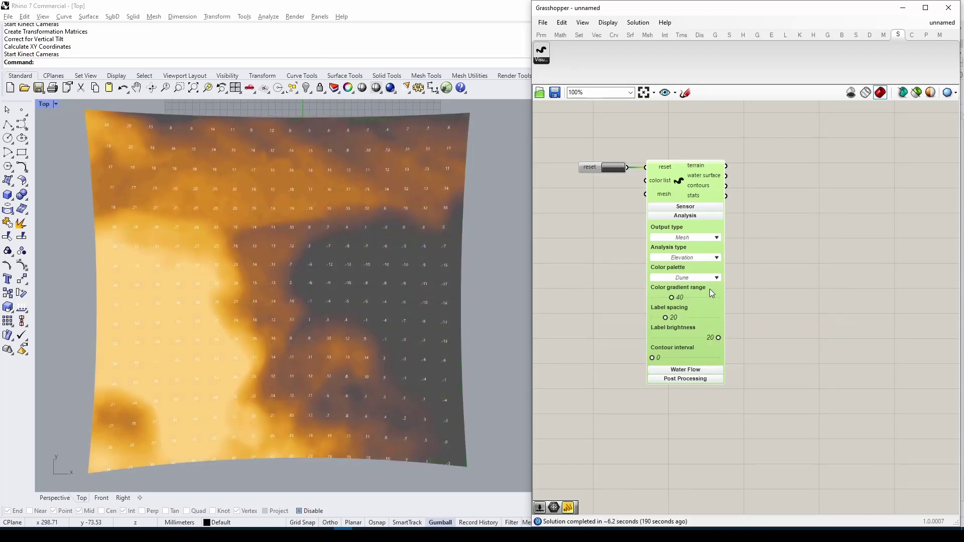
left_click(715, 277)
left_click(710, 345)
Step: Add a Gradient component next to the Sandworm component
right_click_drag(710, 345, 817, 342)
double_click(648, 284)
type("gradient")
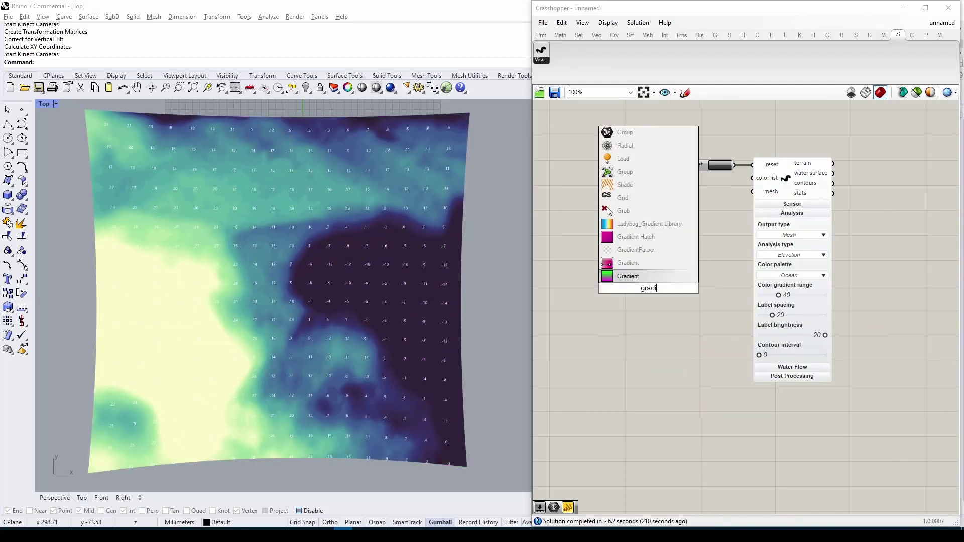
key("Return")
left_click_drag(649, 289, 634, 216)
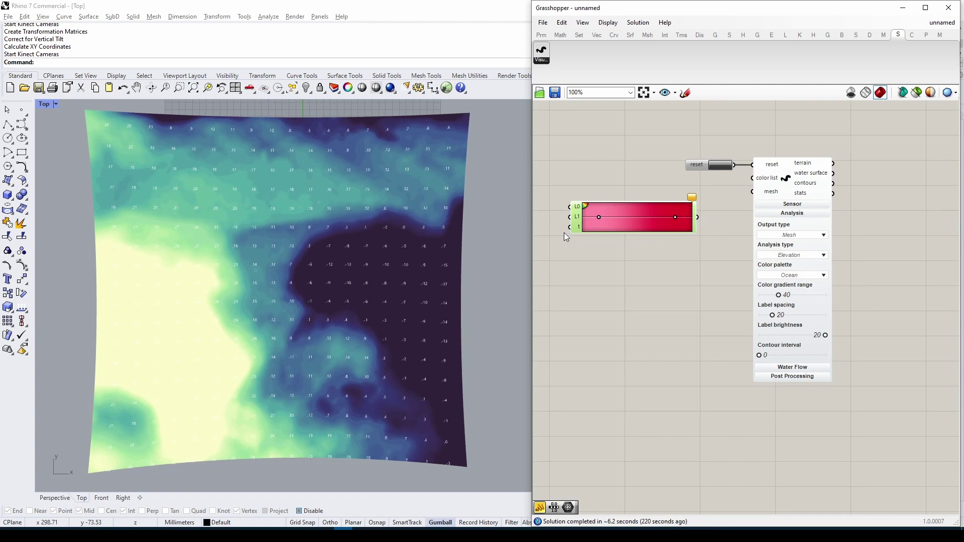
Step: Add a Random component feeding the gradient's t input, and wire the gradient into the color list
double_click(568, 249)
type("ran")
key("Return")
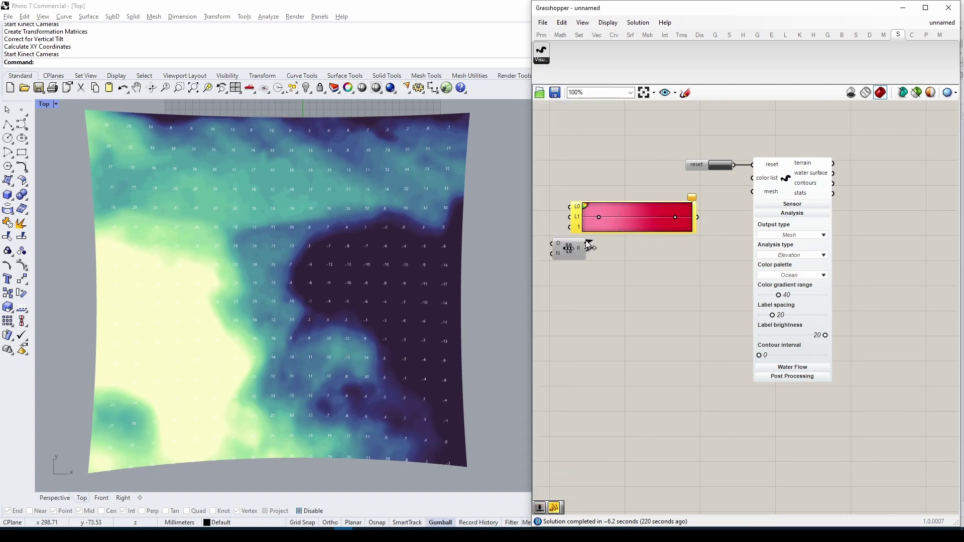
left_click_drag(588, 245, 571, 227)
left_click_drag(698, 217, 752, 178)
Step: Try the Custom palette with an adjusted gradient stop, then revert to the Desert palette
left_click(803, 275)
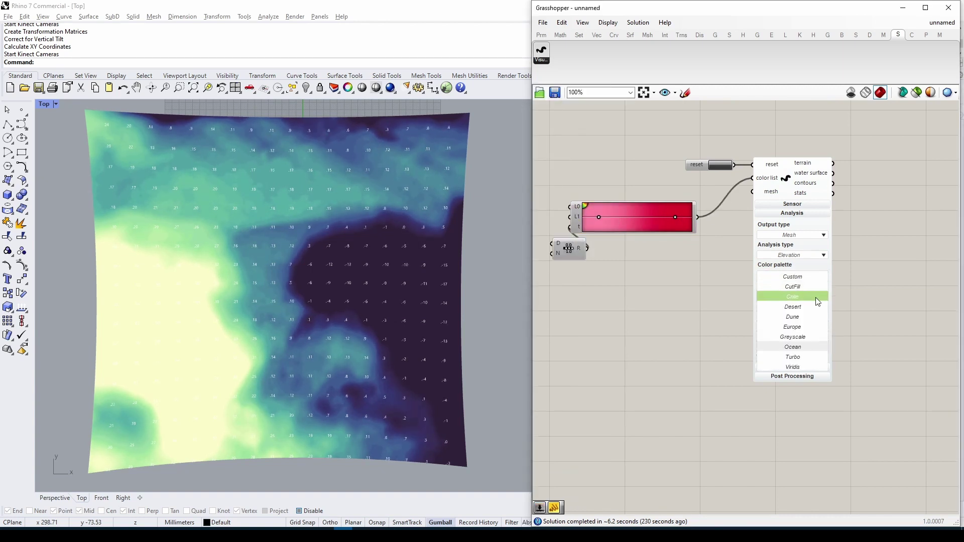
left_click(820, 279)
left_click_drag(601, 217, 669, 225)
left_click(804, 275)
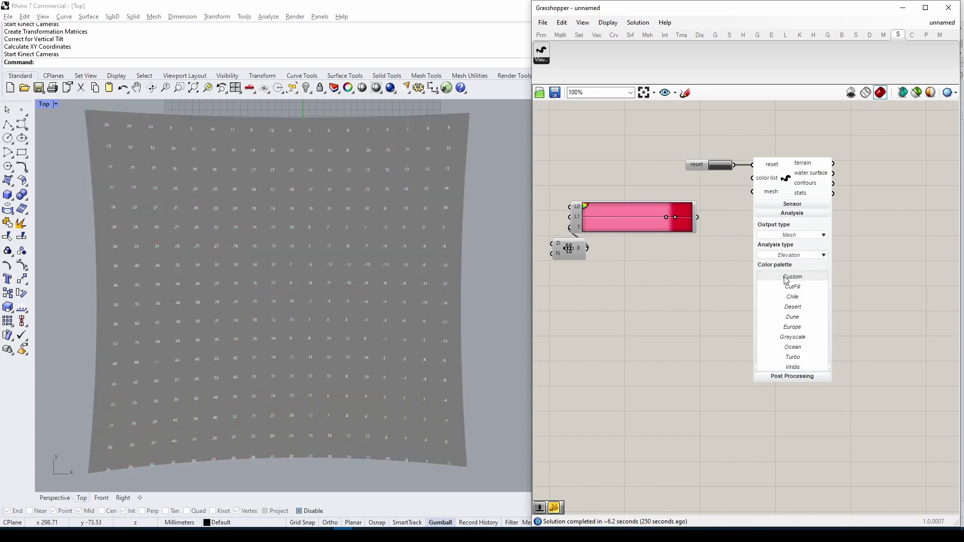
left_click(807, 309)
Step: Set colour gradient range to 63, try label spacing 55 then 20, and contour interval 3
left_click_drag(779, 297, 800, 300)
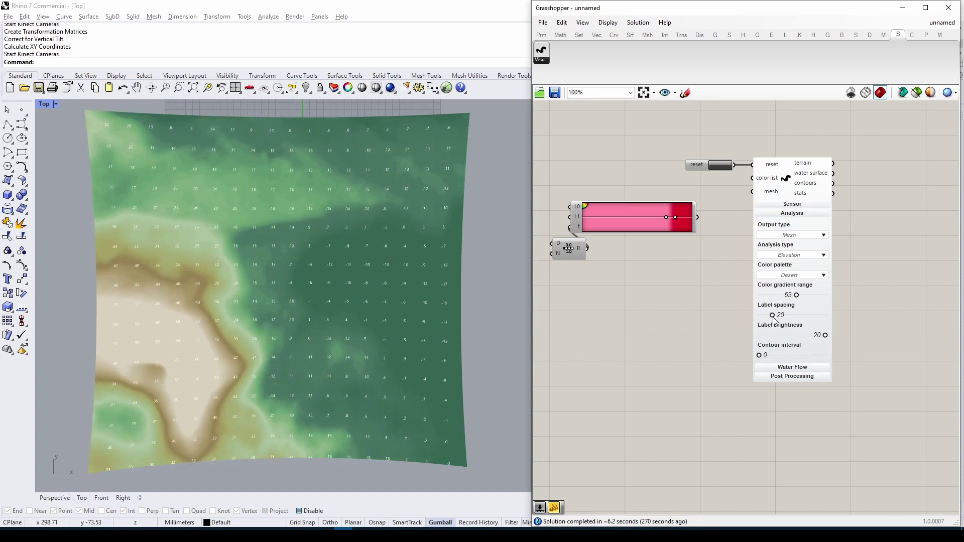
left_click_drag(773, 316, 855, 334)
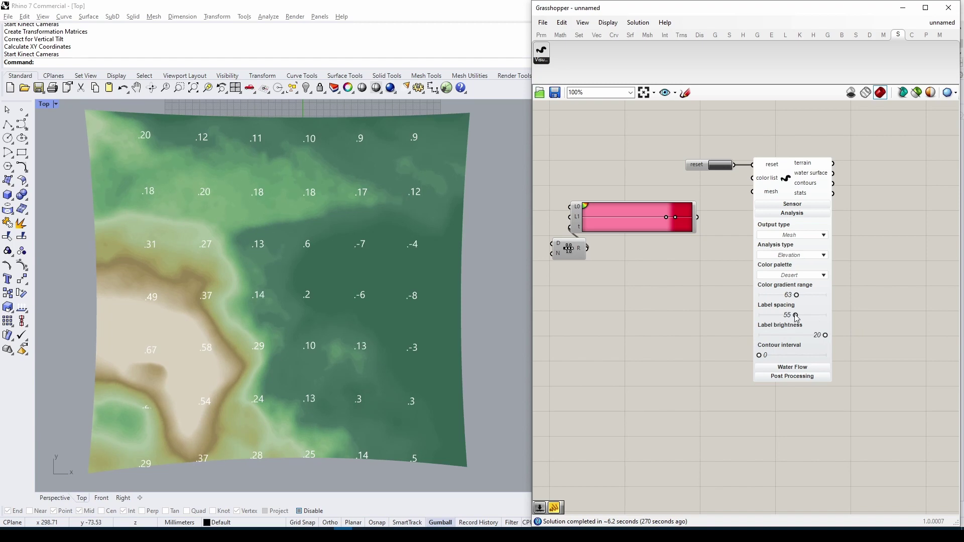
left_click_drag(796, 316, 772, 316)
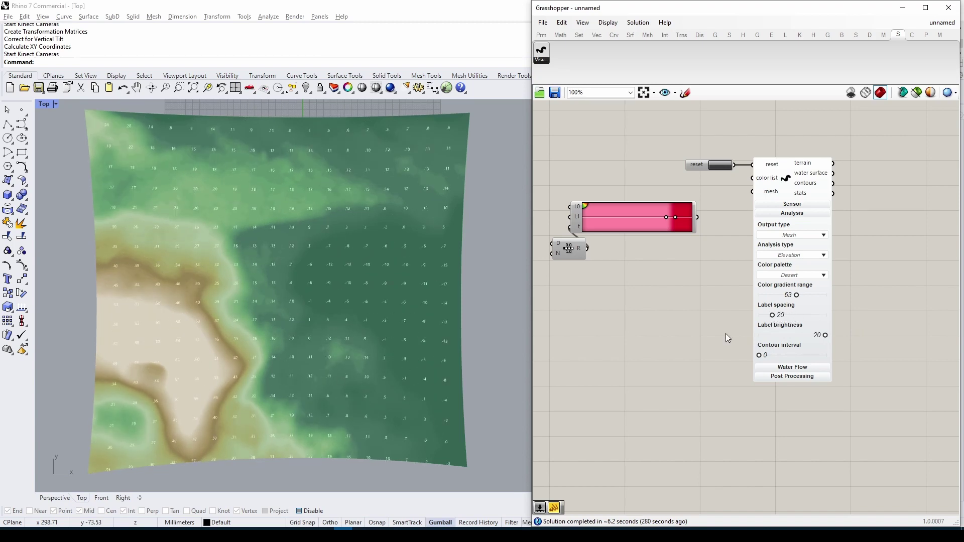
mouse_move(760, 357)
left_mouse_down()
mouse_move(777, 359)
mouse_move(759, 361)
left_mouse_up()
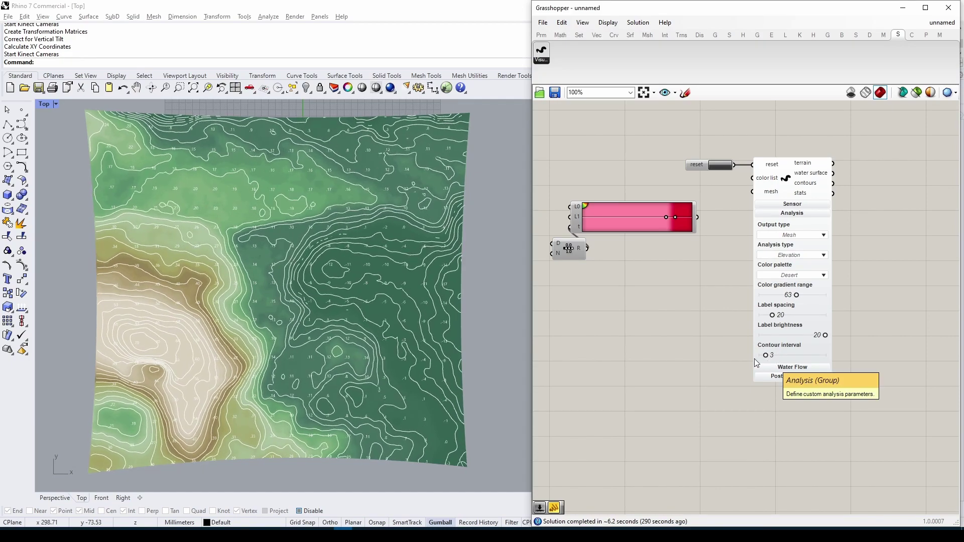
Step: Switch the analysis to CutFill and bake the current terrain mesh into Rhino
left_click(800, 256)
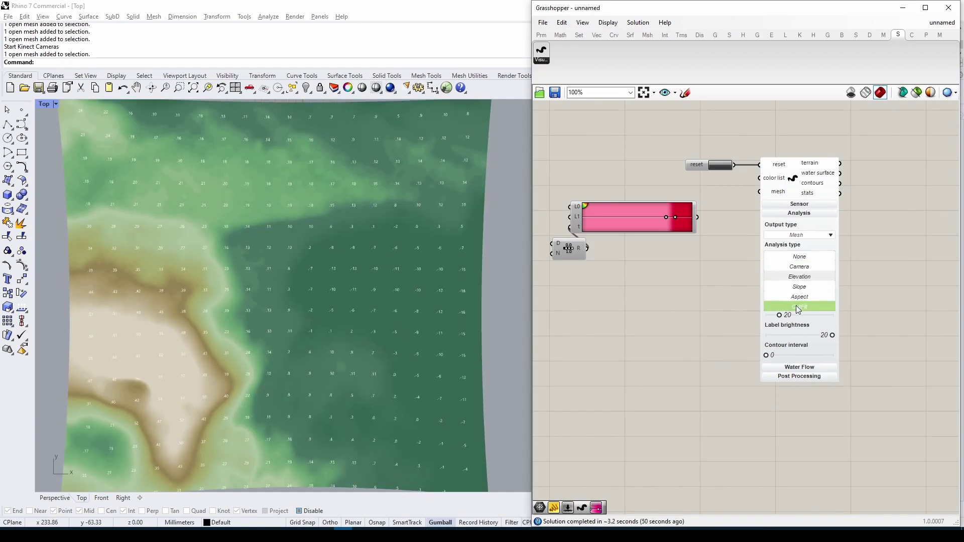
left_click(800, 307)
right_click(794, 182)
left_click(809, 216)
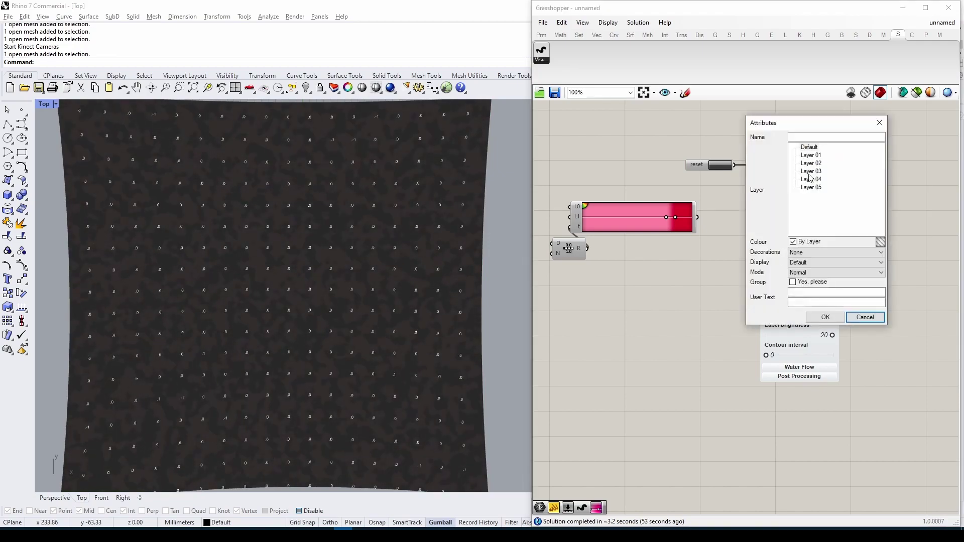
left_click(825, 317)
Step: Reference the baked terrain in a Mesh parameter and wire it into Sandworm's mesh input
right_click(712, 324)
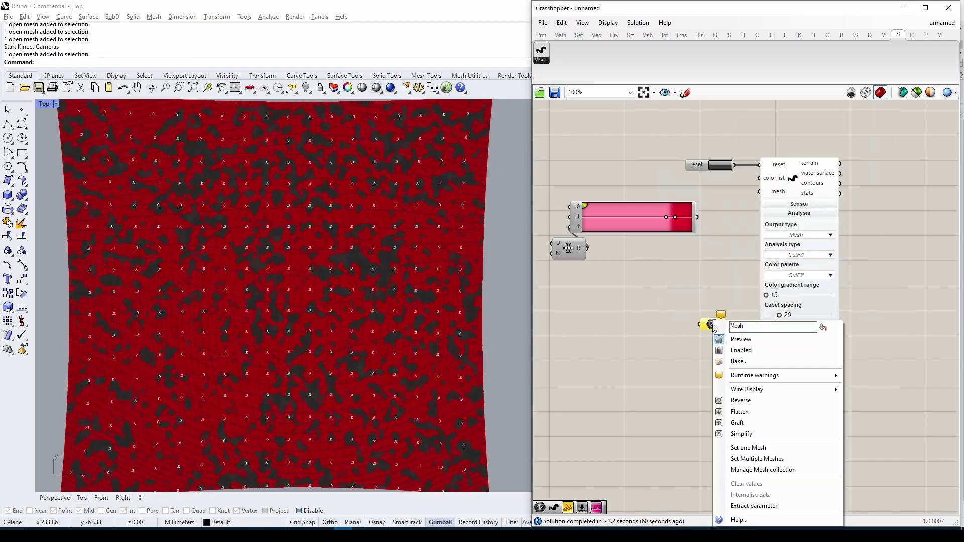
left_click(733, 437)
left_click(492, 325)
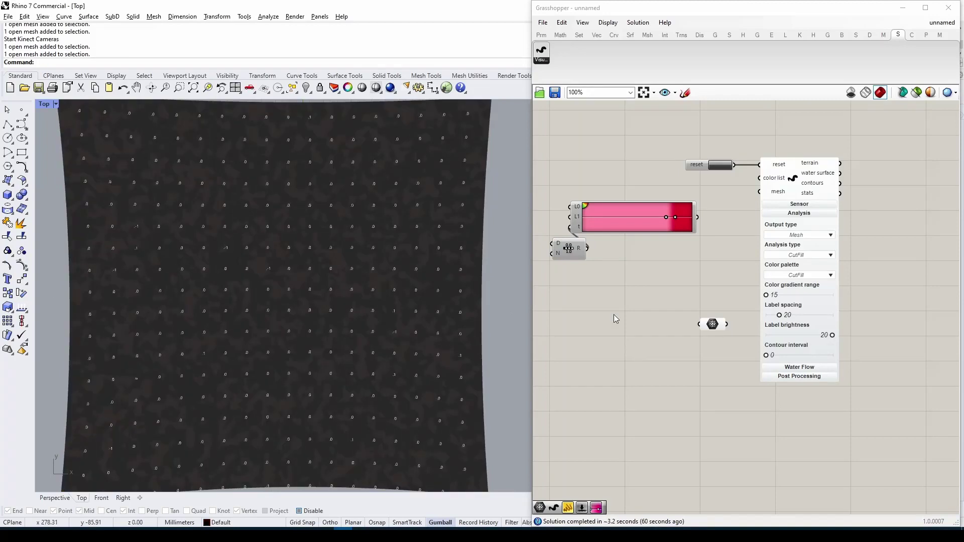
right_click(716, 324)
key("Escape")
left_click_drag(728, 323, 759, 192)
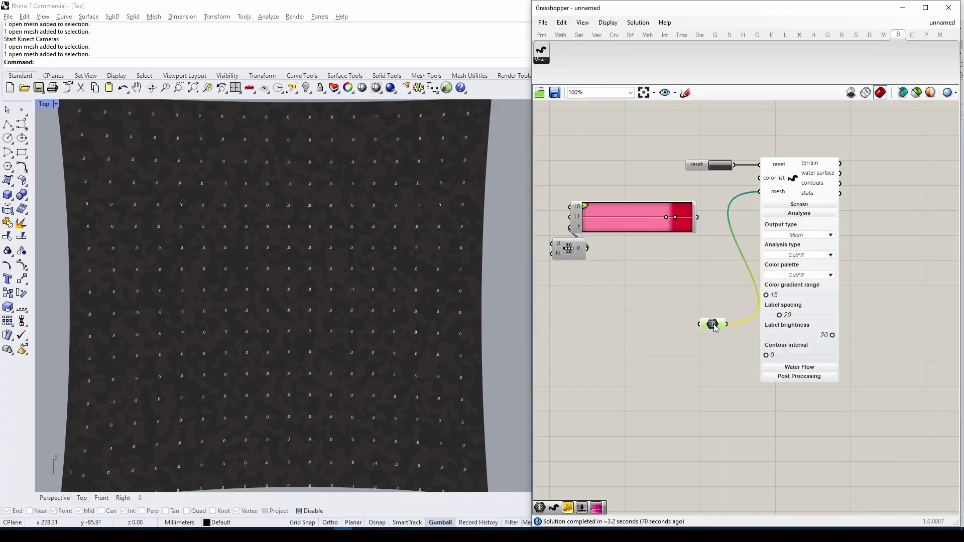
left_click_drag(712, 324, 675, 296)
Step: Delete the unused gradient and D/N components and move the mesh parameter beside the input
double_click(643, 265)
double_click(621, 183)
left_click_drag(553, 197, 701, 261)
key("Delete")
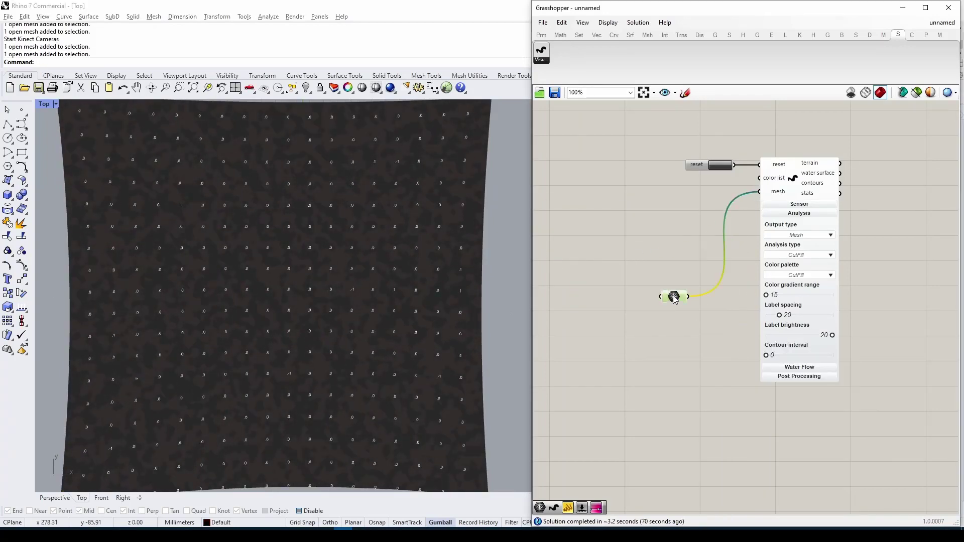
left_click_drag(674, 297, 699, 195)
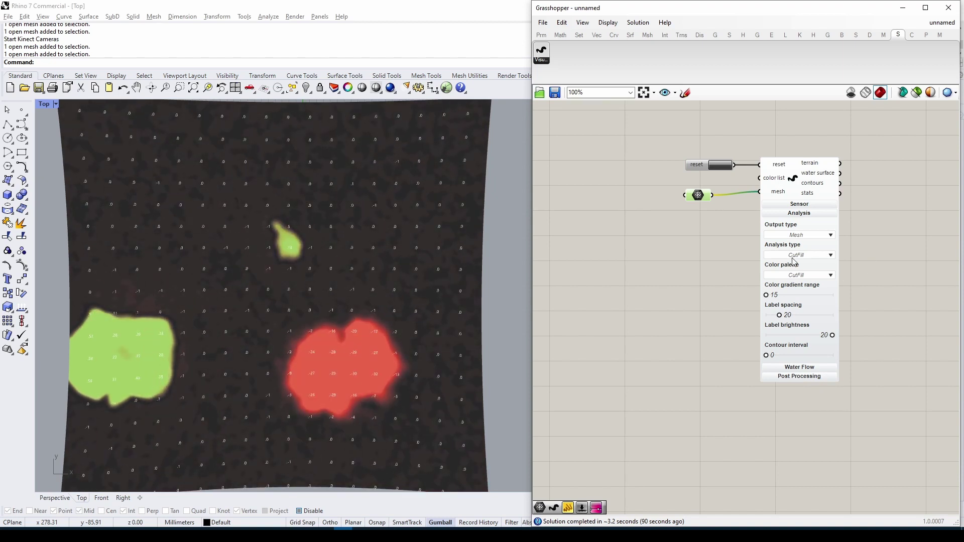
Step: Show the cut and fill stats in an enlarged Panel connected to the stats output
right_click_drag(854, 256, 796, 250)
double_click(823, 222)
type("panel")
key("Return")
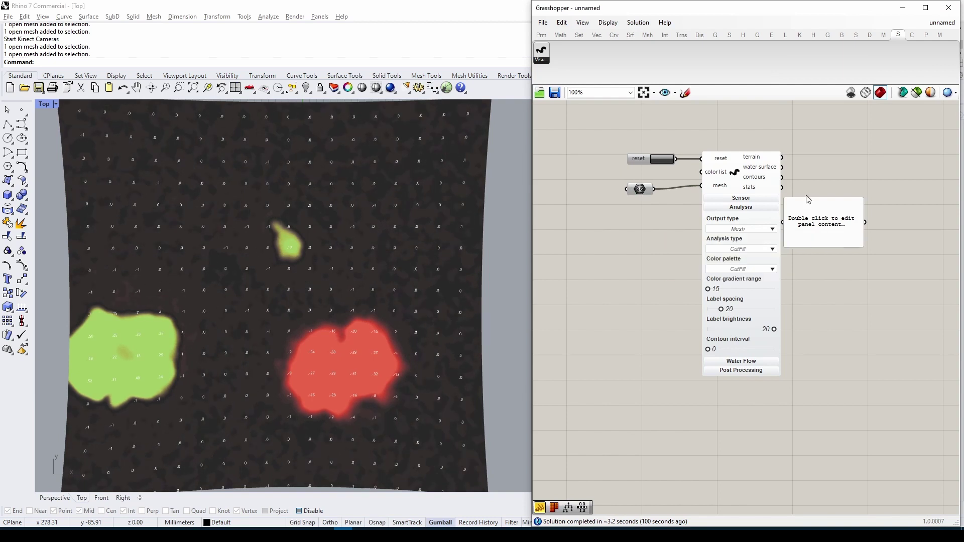
left_click_drag(783, 188, 784, 222)
left_click_drag(865, 248, 943, 271)
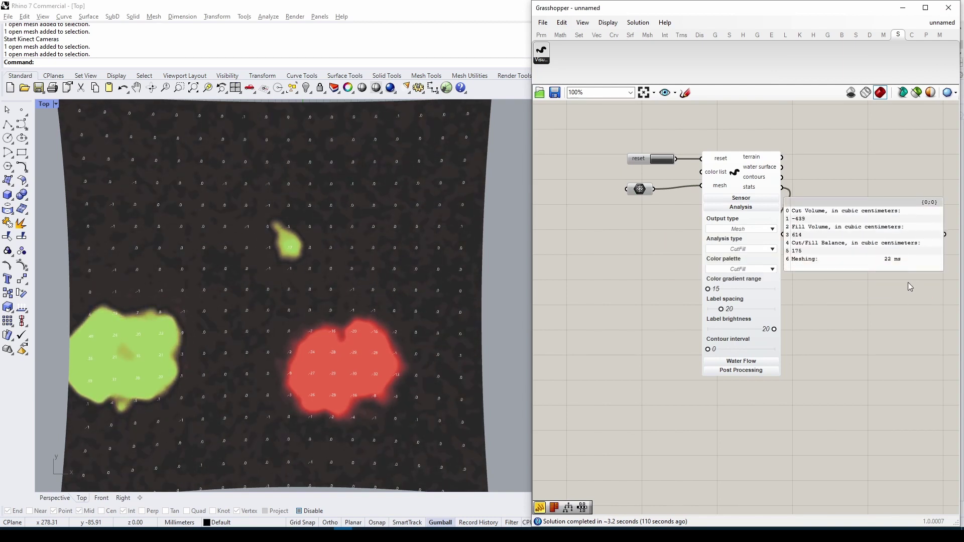
Step: Return the analysis to Elevation and delete the stats panel and reference mesh parameter
left_click(754, 249)
left_click(742, 270)
left_click(824, 222)
key("Delete")
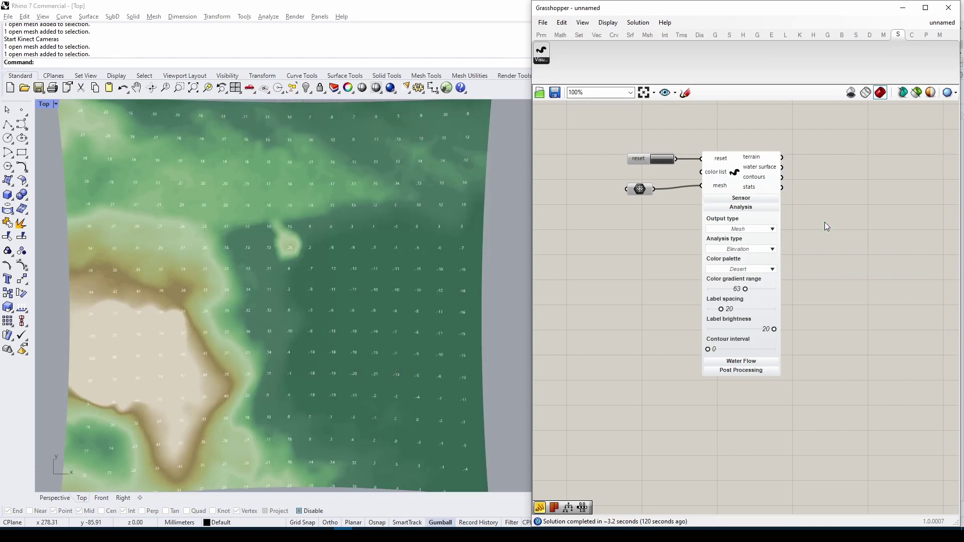
left_click(644, 189)
key("Delete")
left_click(762, 216)
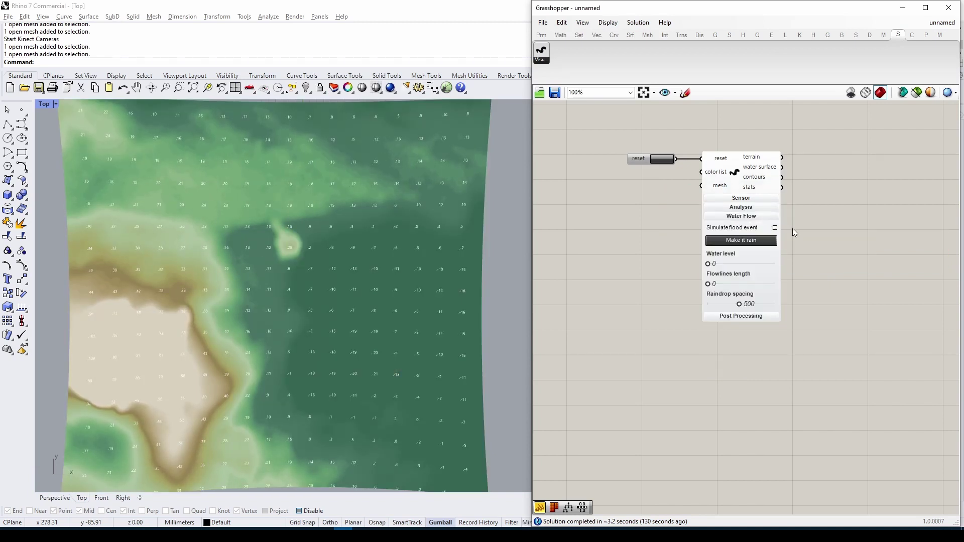
mouse_move(709, 266)
left_mouse_down()
mouse_move(728, 266)
mouse_move(717, 266)
left_mouse_up()
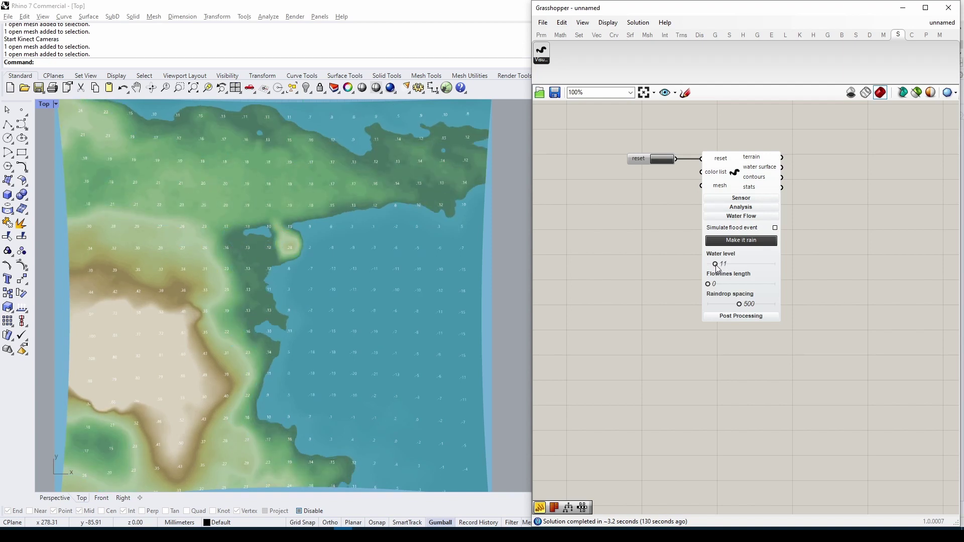
left_click(54, 498)
scroll(303, 387, "down", 5)
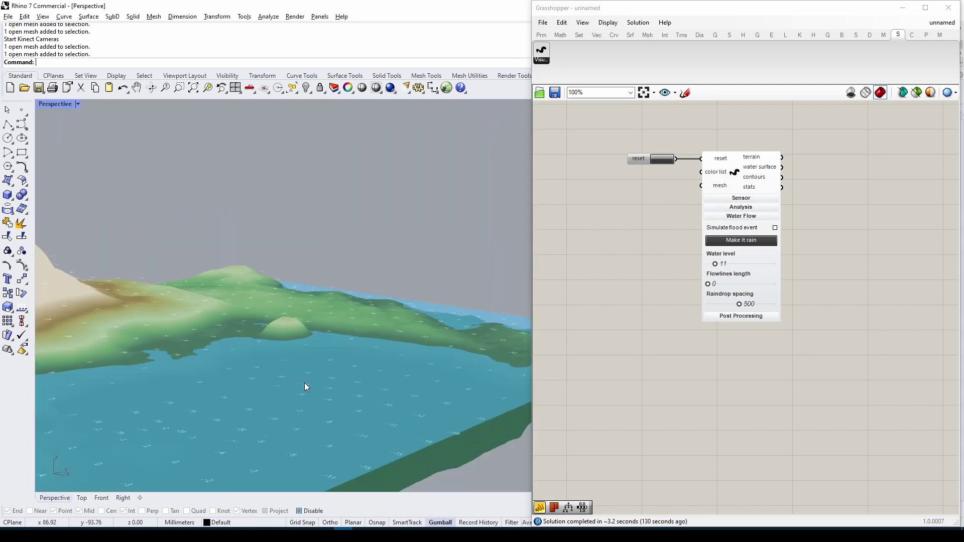
mouse_move(715, 264)
left_mouse_down()
mouse_move(715, 275)
mouse_move(706, 273)
left_mouse_up()
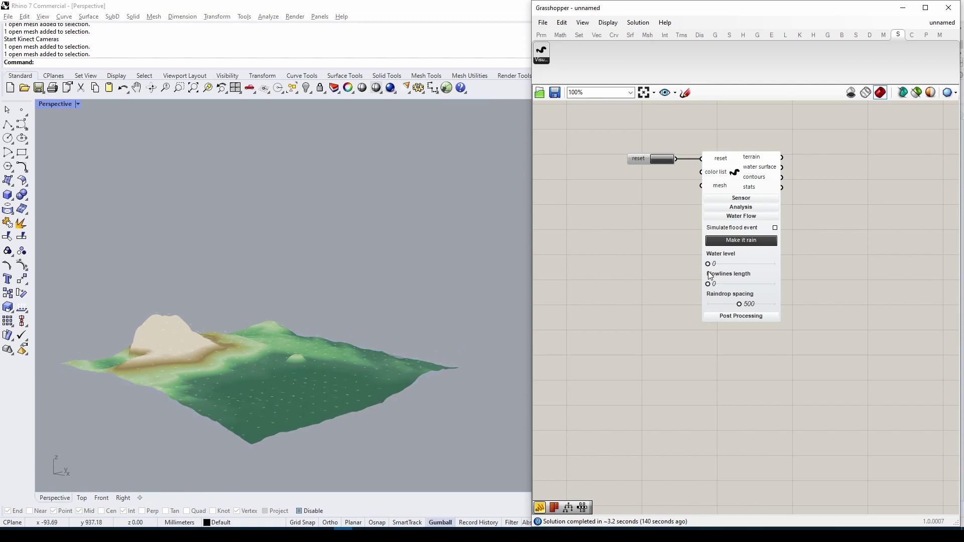
left_click(82, 497)
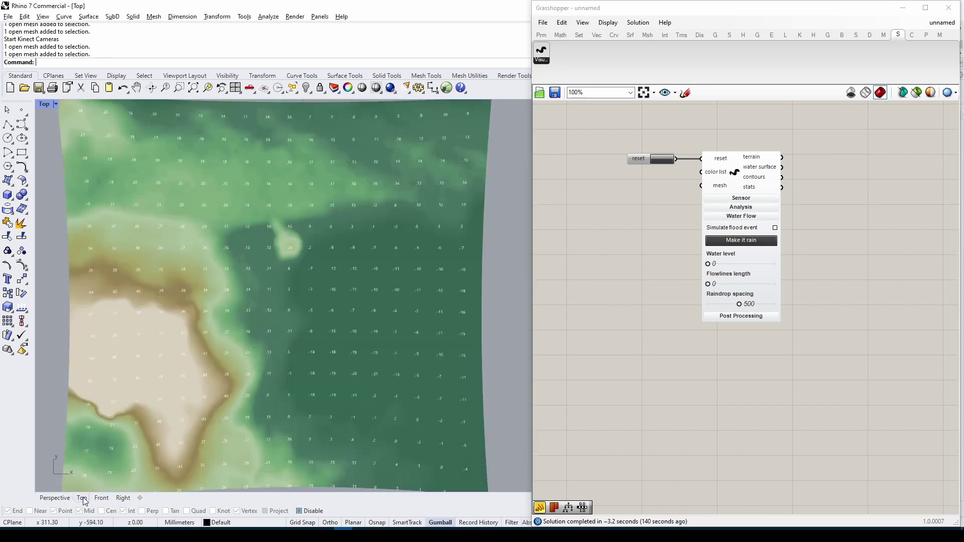
left_click(709, 285)
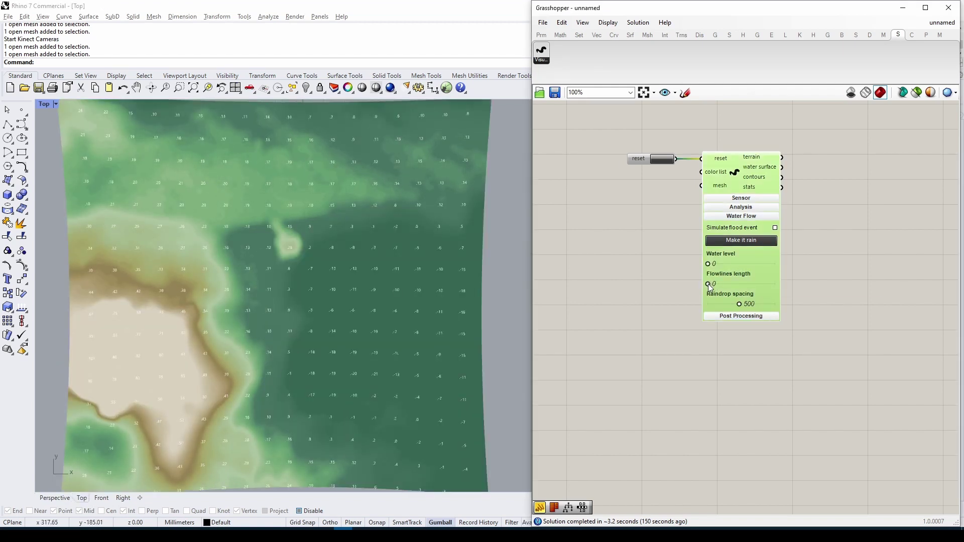
Step: Lengthen the flowlines to 34 and toggle the flood event simulation on, then off
left_click_drag(720, 286, 772, 304)
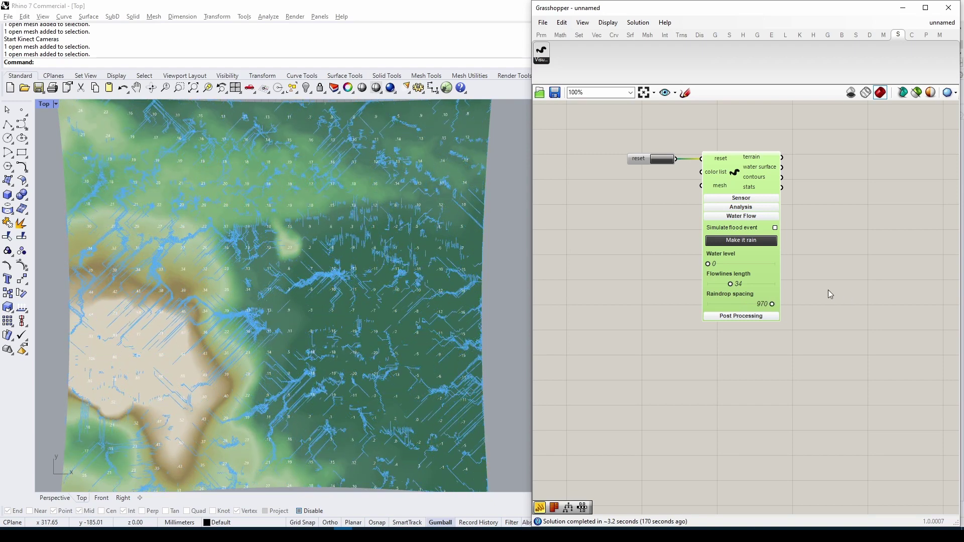
left_click(775, 227)
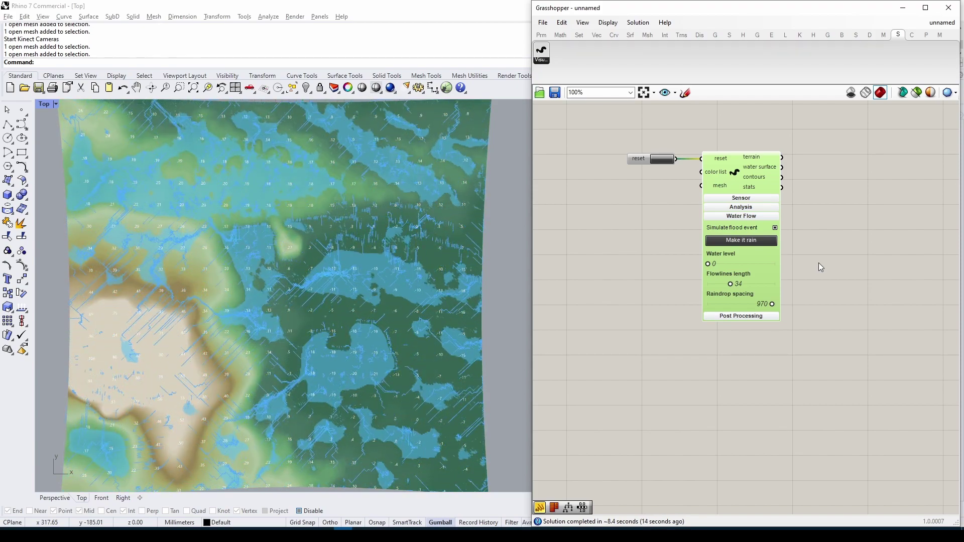
left_click(775, 228)
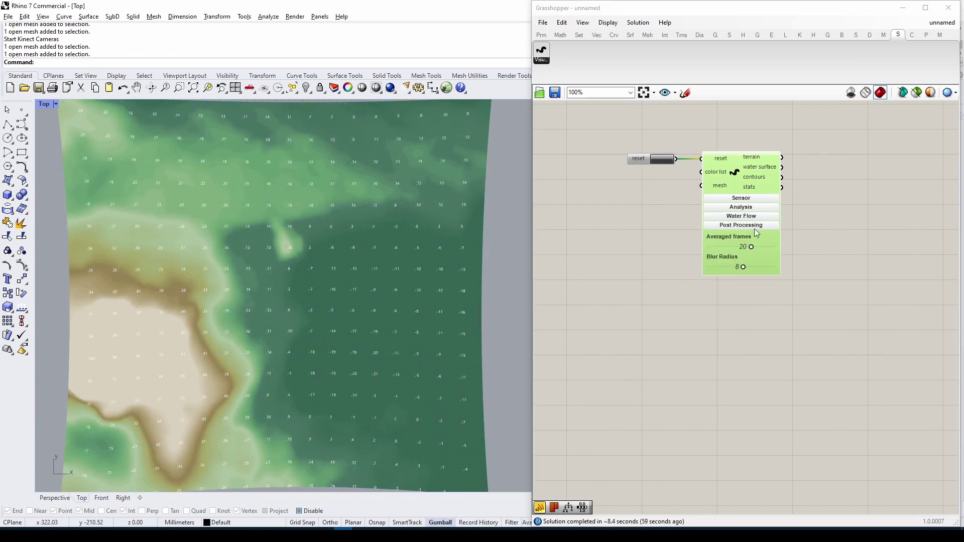
Step: Drop averaged frames to 1, set SandWorm's contour interval to 3, then smooth with 13 averaged frames and blur radius 12
left_click_drag(752, 247, 708, 268)
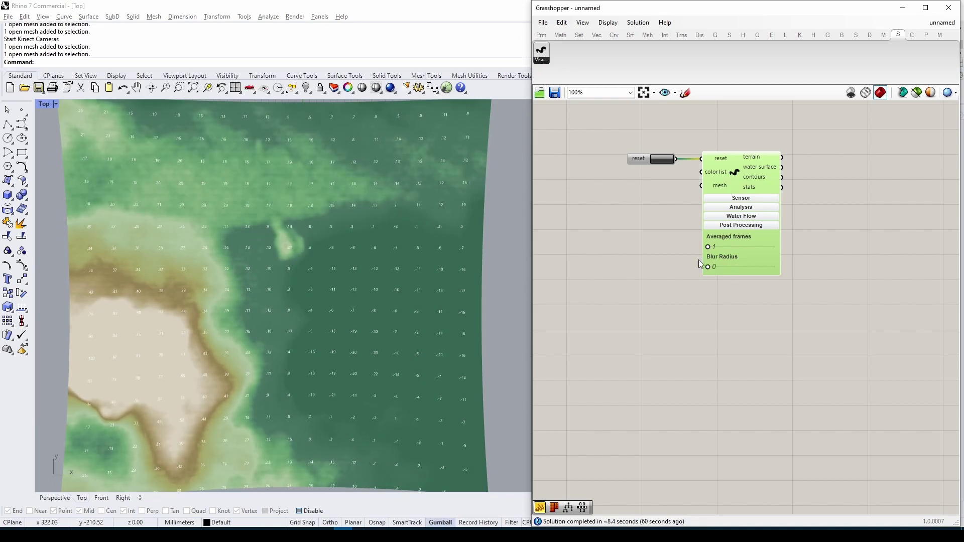
left_click(753, 207)
left_click_drag(708, 349, 717, 347)
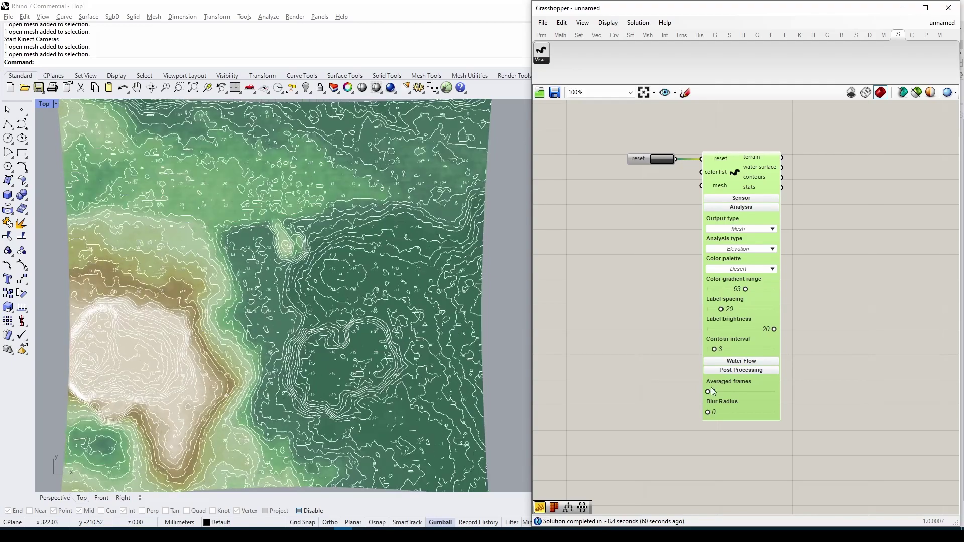
left_click_drag(709, 392, 738, 391)
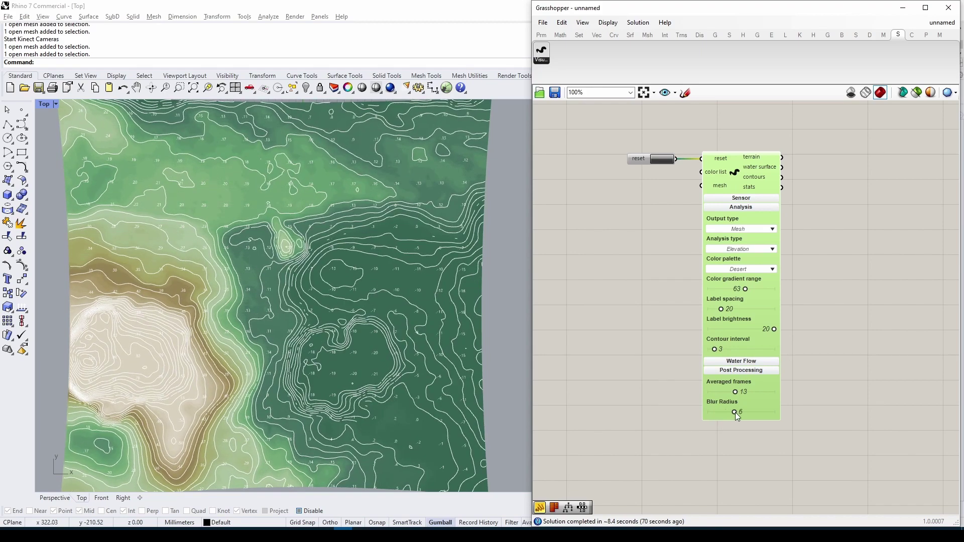
left_click_drag(748, 412, 758, 412)
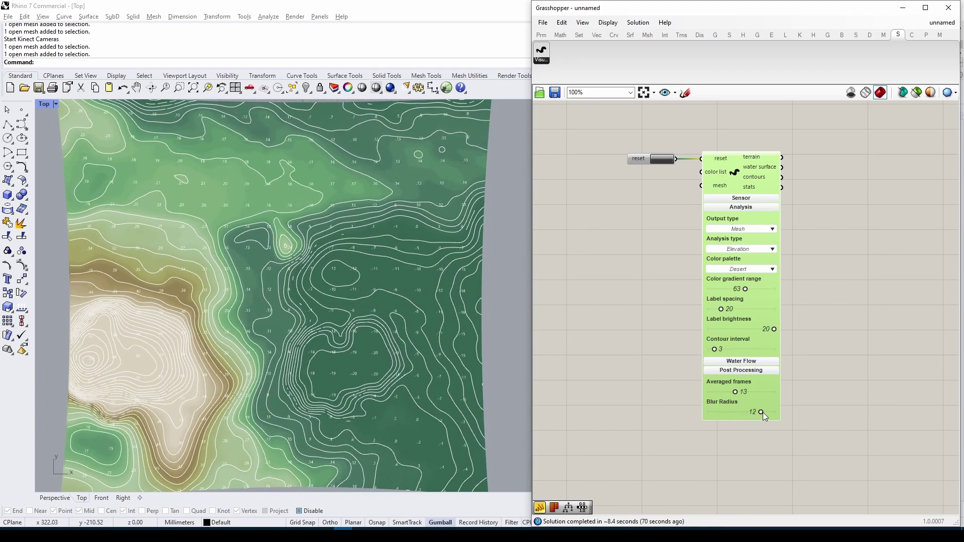